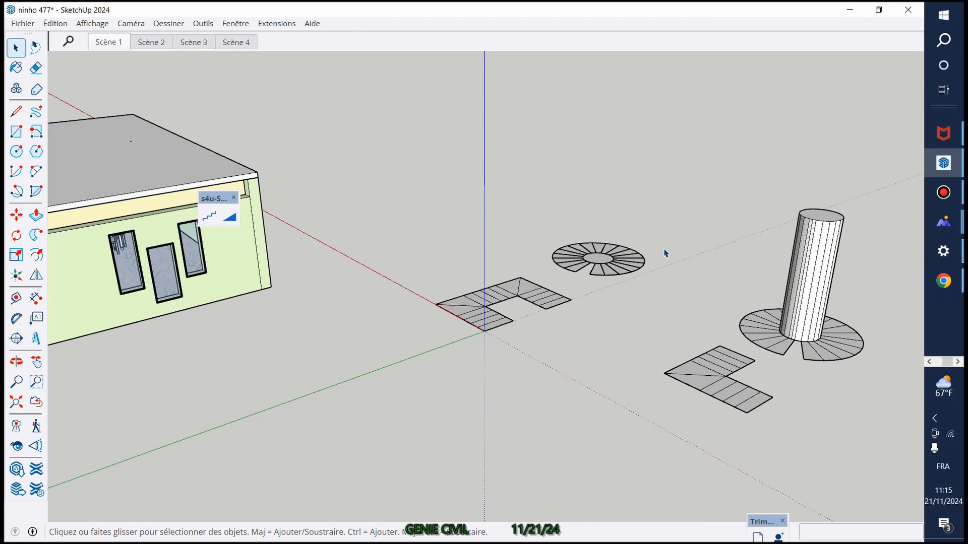
Examine the flat U-shaped, L-shaped and circular stair plans laid out beside the house.
click(16, 362)
drag(432, 264, 449, 262)
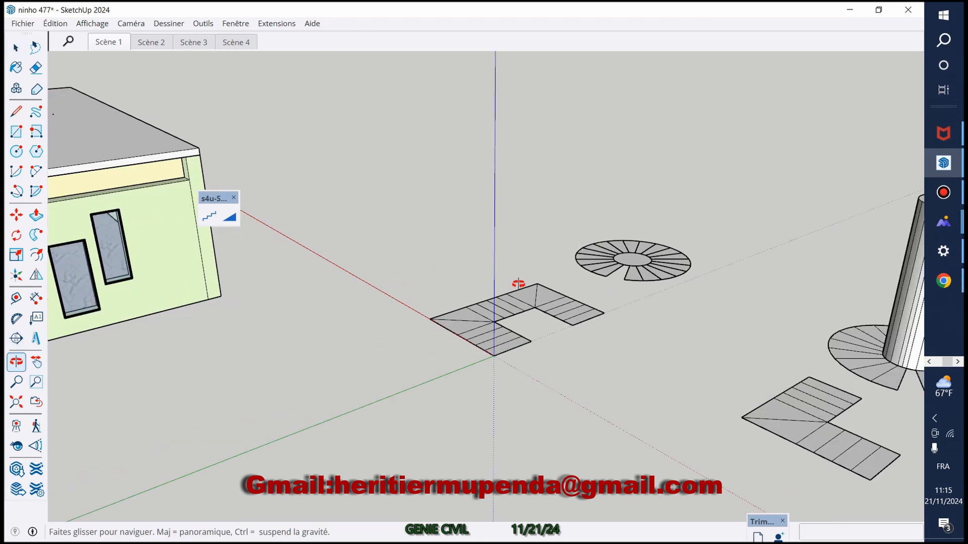
drag(635, 274, 590, 281)
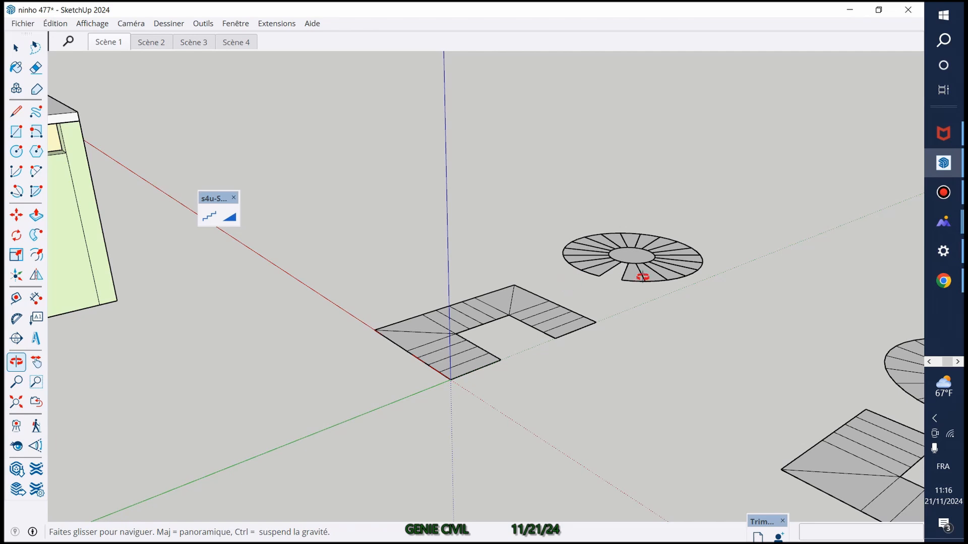
drag(643, 276, 647, 262)
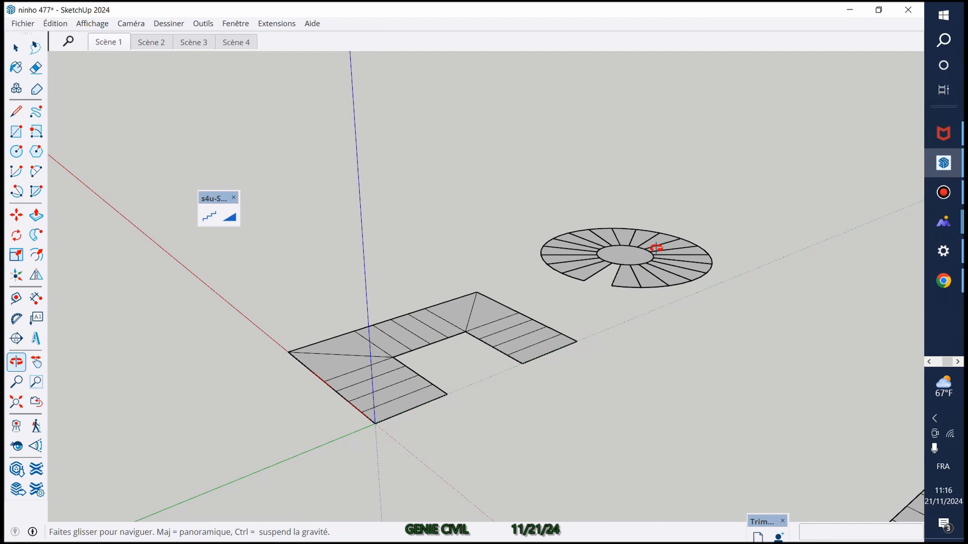
scroll(651, 250, up, 2)
scroll(423, 275, down, 4)
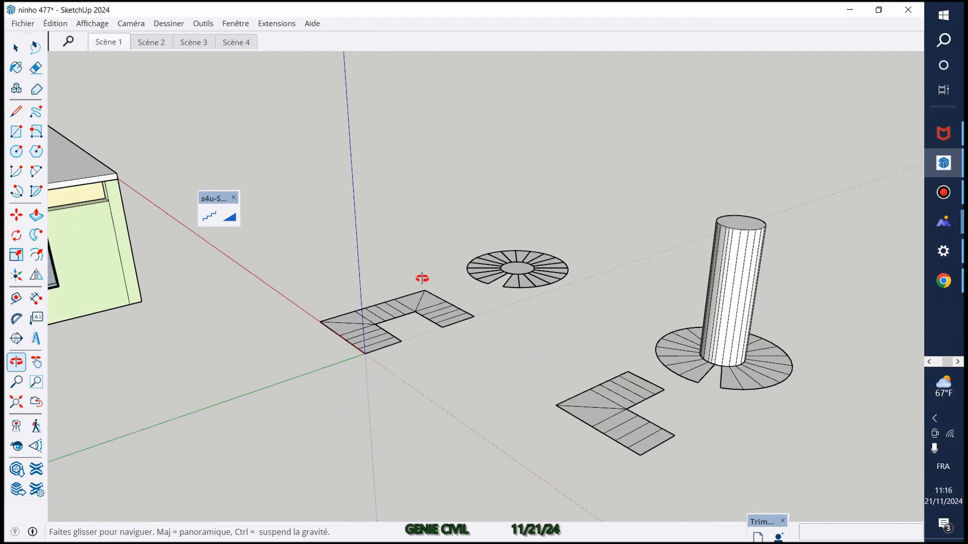
click(17, 131)
click(15, 47)
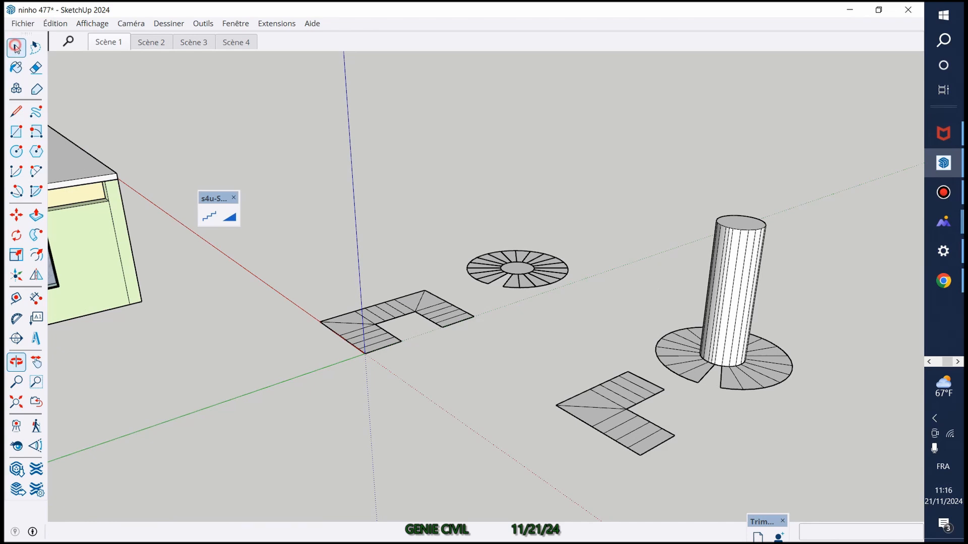
Select all connected faces and edges of the U-shaped stair plan at the origin.
scroll(464, 286, up, 2)
scroll(464, 286, down, 2)
scroll(455, 317, up, 2)
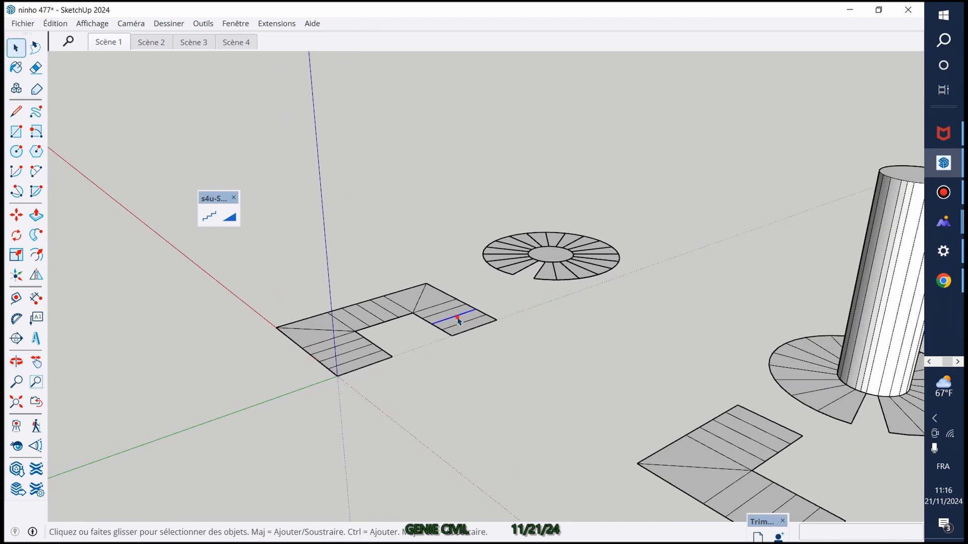
triple_click(458, 319)
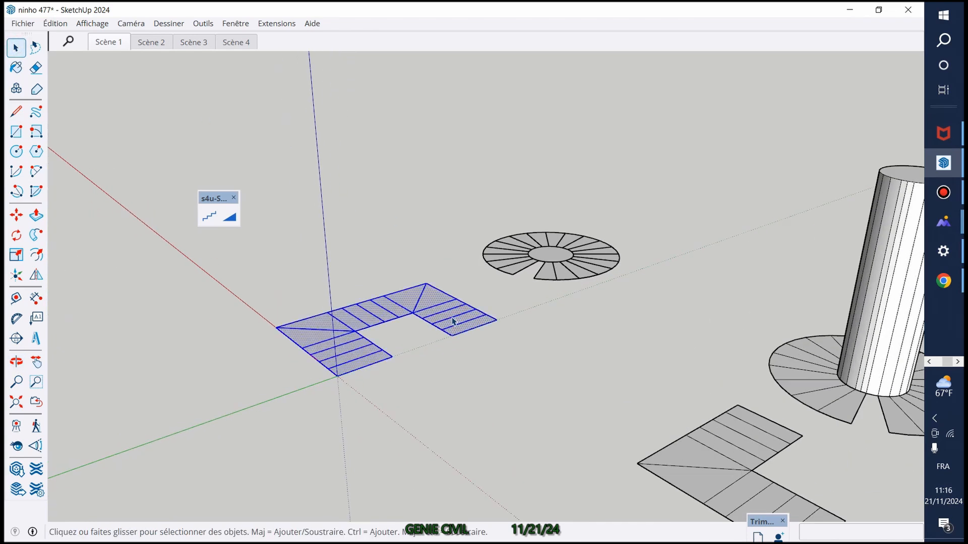
scroll(439, 303, up, 2)
scroll(458, 303, down, 1)
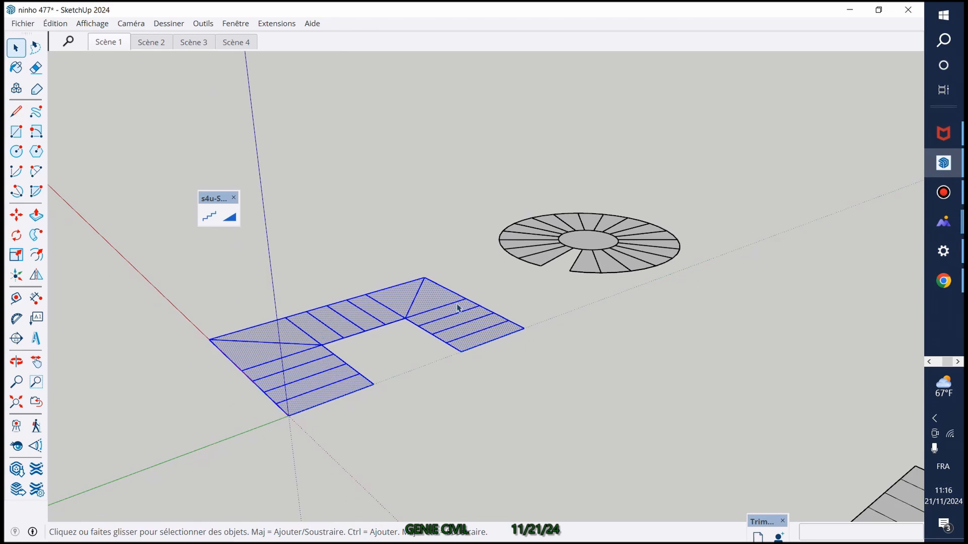
Start the s4u stair tool on the U-shaped plan and set its raise to 18 cm and slab to 10 cm.
click(210, 217)
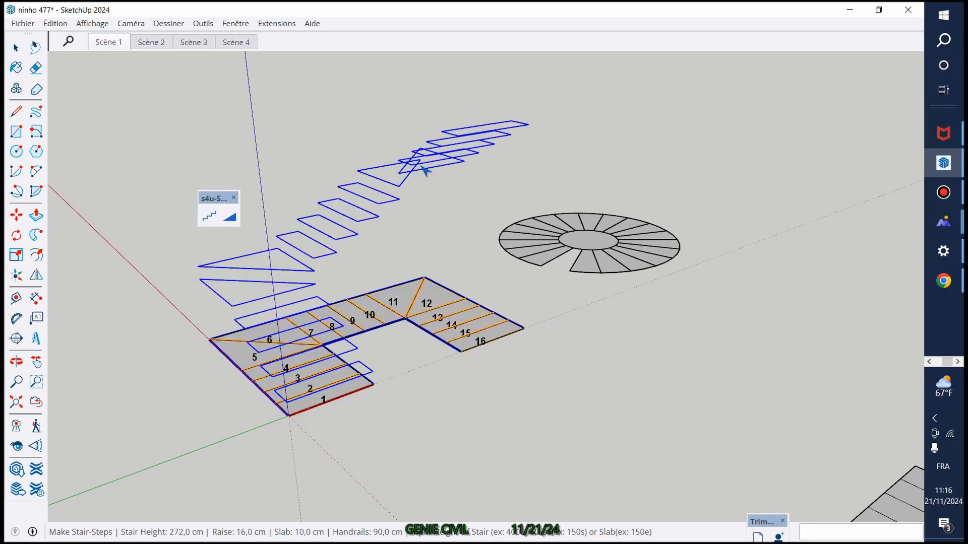
click(342, 206)
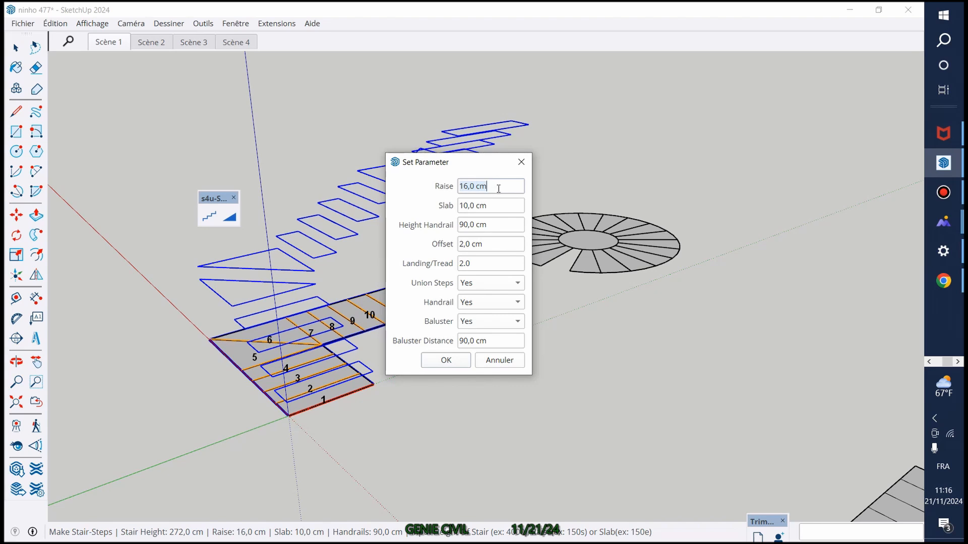
key(BackSpace)
text(18)
click(494, 206)
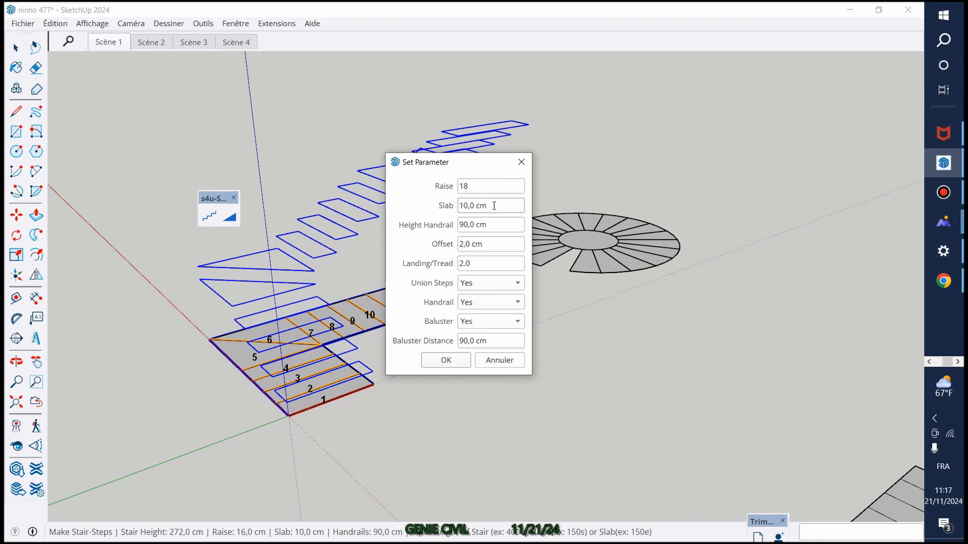
key(BackSpace)
key(BackSpace)
key(BackSpace)
key(BackSpace)
key(BackSpace)
key(BackSpace)
text(0)
click(446, 360)
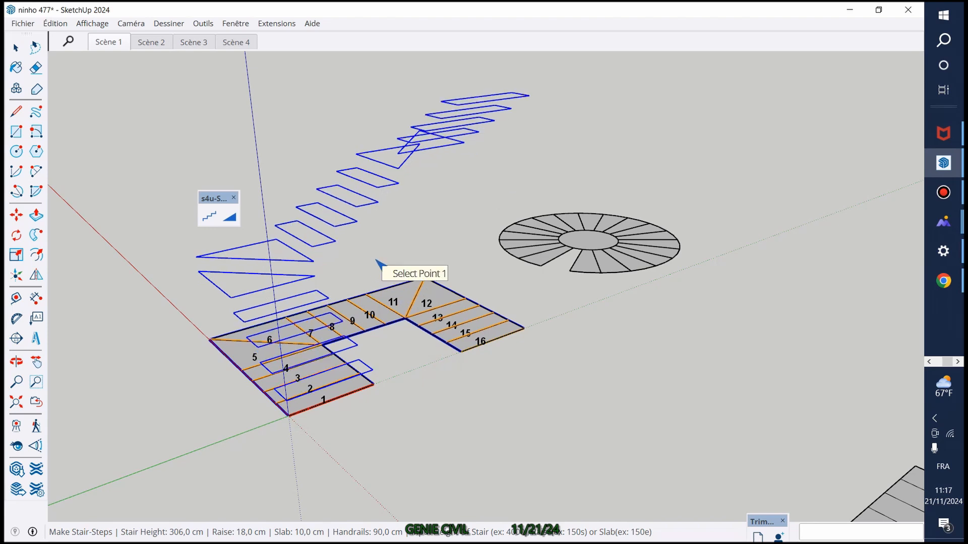
scroll(386, 272, down, 1)
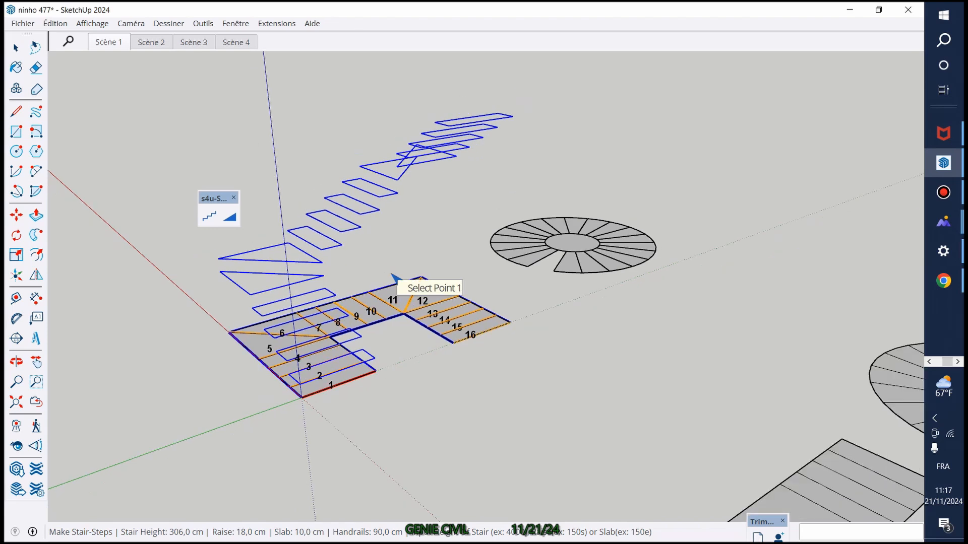
click(313, 244)
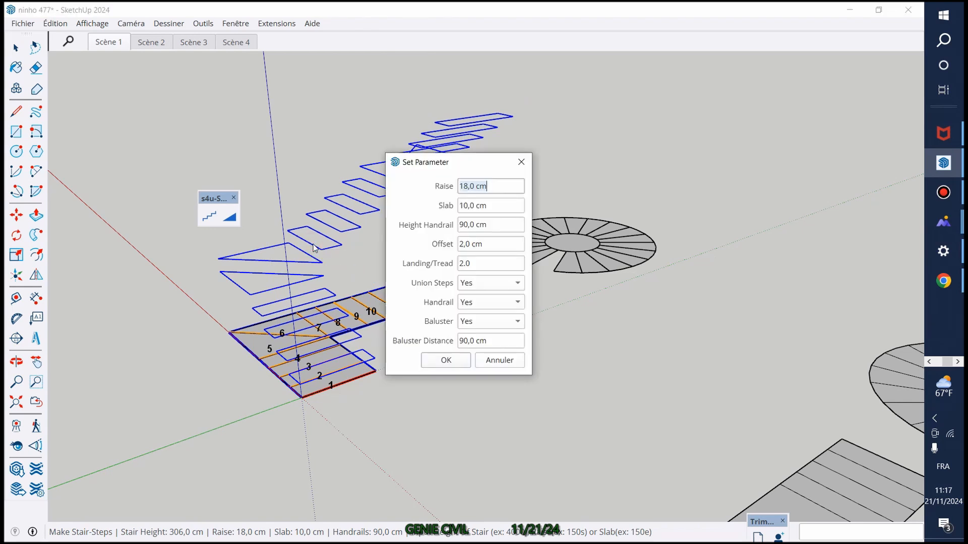
click(522, 162)
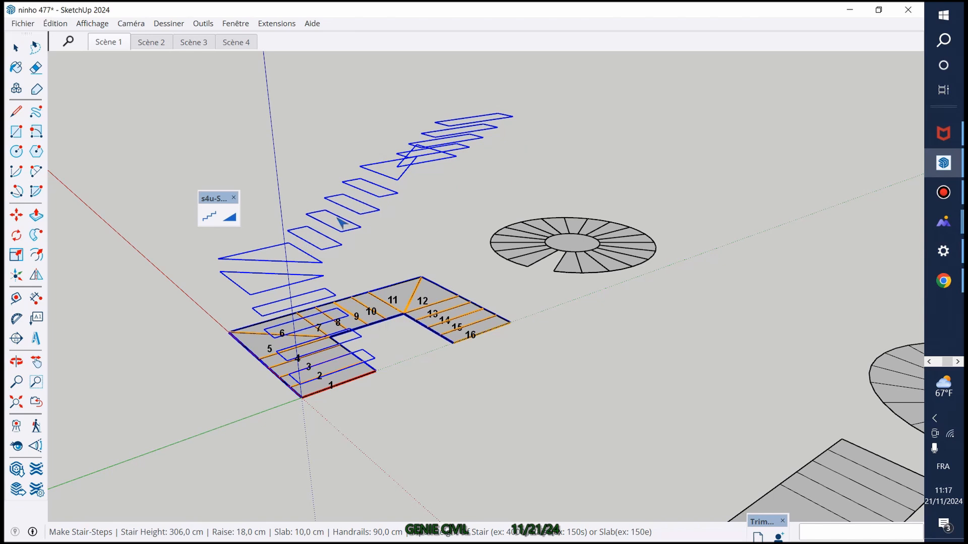
Generate the U-shaped staircase as a Stair-ZigZag type.
right_click(344, 203)
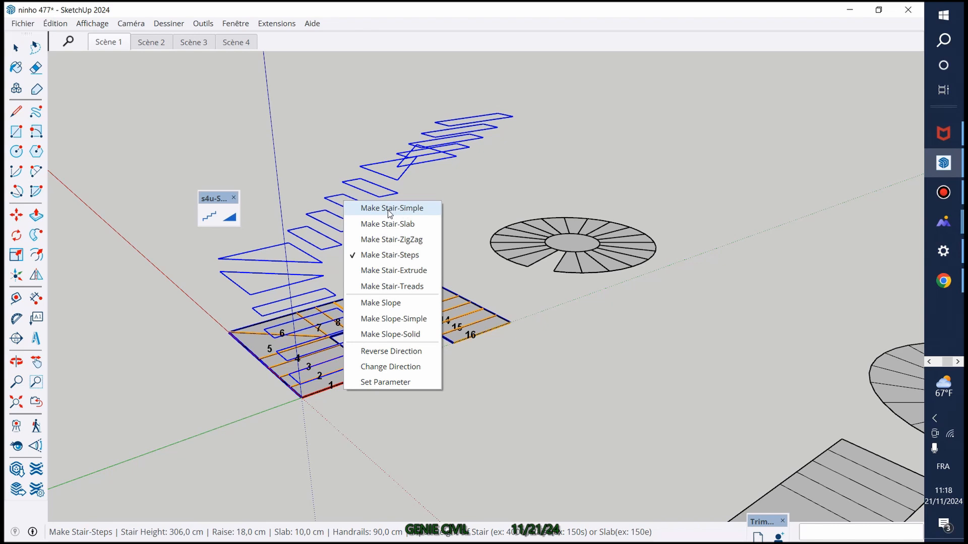
click(363, 238)
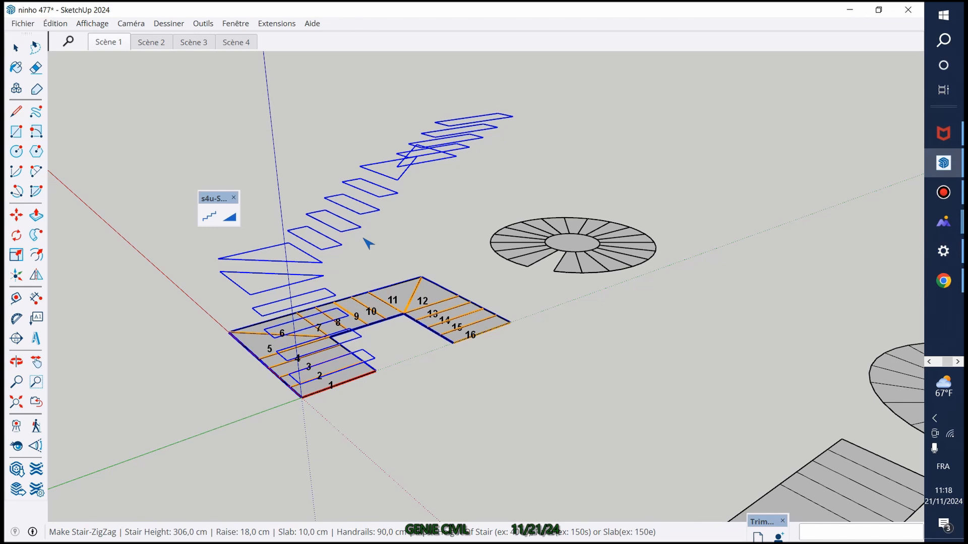
key(Return)
Inspect the generated zigzag staircase from several angles, including its steps, underside and handrails.
scroll(365, 243, down, 2)
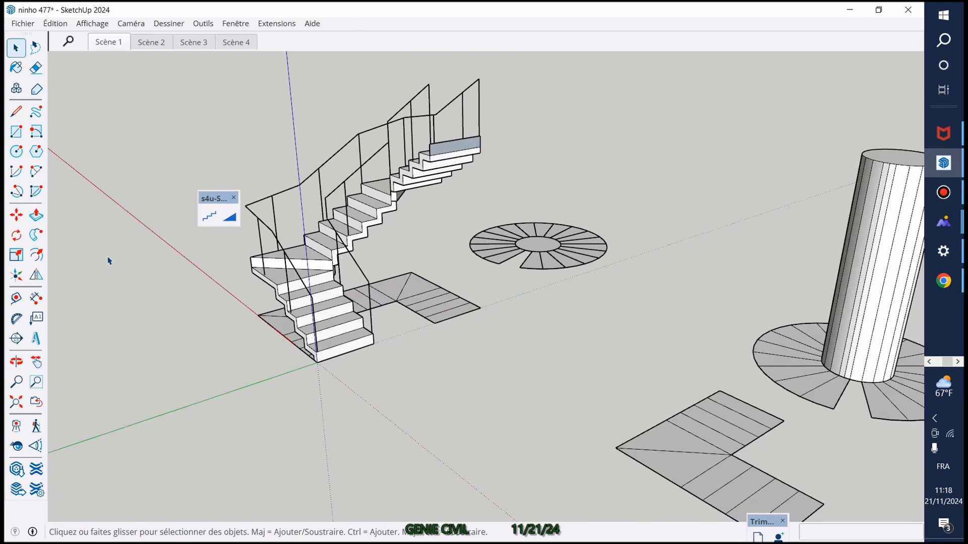
click(11, 368)
drag(237, 251, 562, 202)
scroll(563, 202, up, 6)
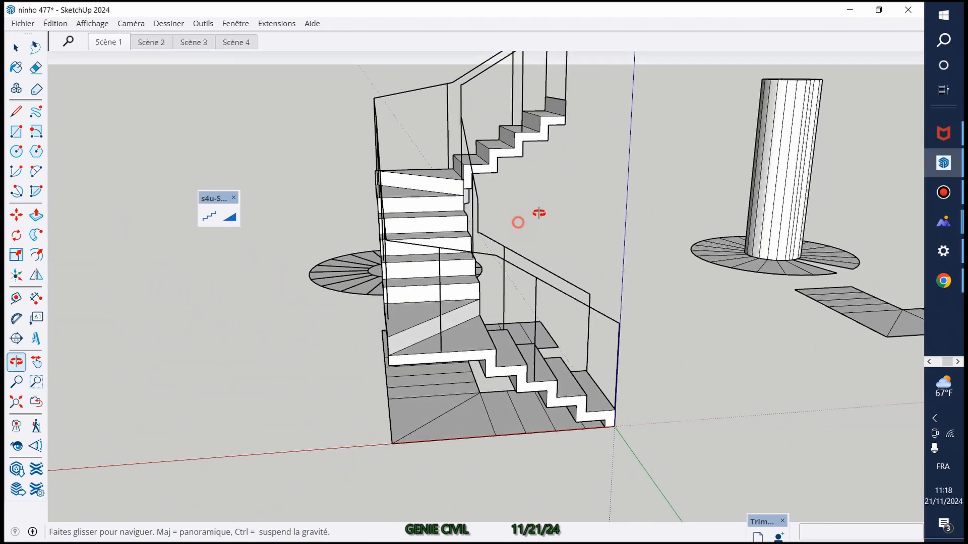
scroll(416, 266, down, 2)
scroll(515, 228, down, 1)
drag(551, 259, 371, 326)
scroll(449, 309, down, 1)
scroll(371, 327, up, 1)
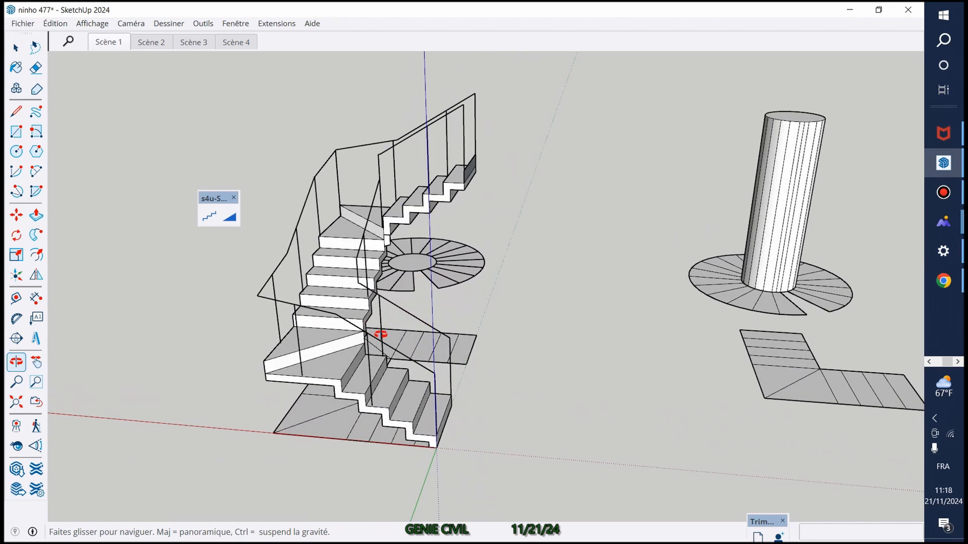
scroll(388, 335, up, 1)
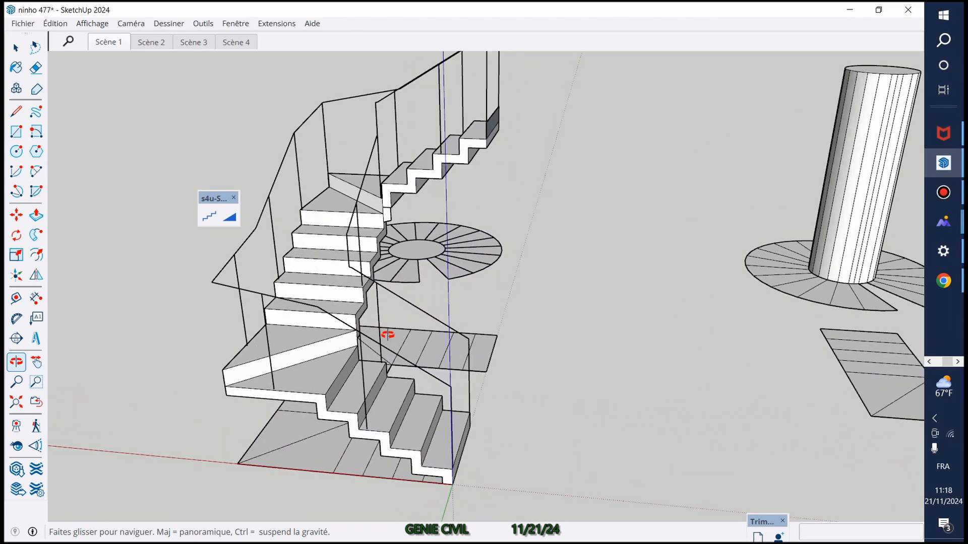
scroll(388, 335, down, 1)
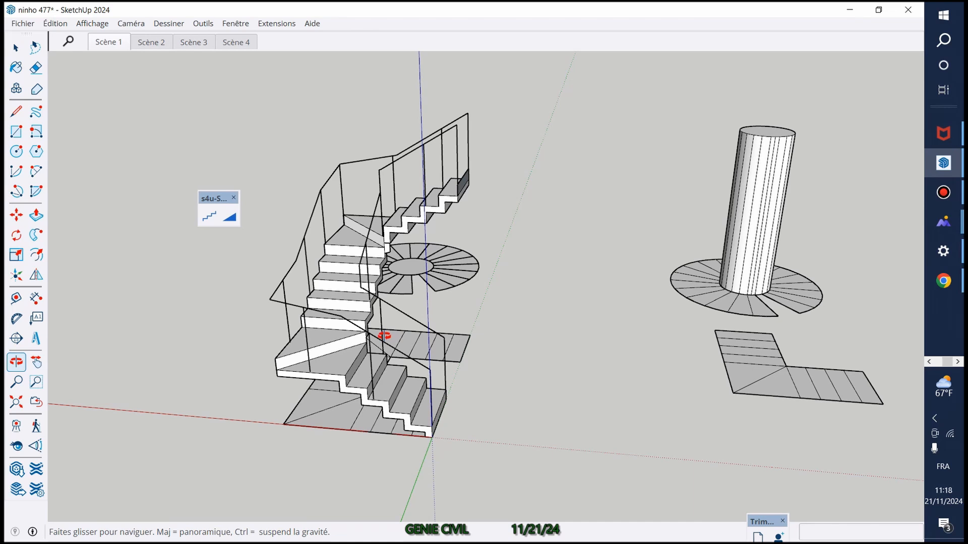
Select all connected faces and edges of the circular stair plan around the cylindrical column.
drag(383, 336, 478, 340)
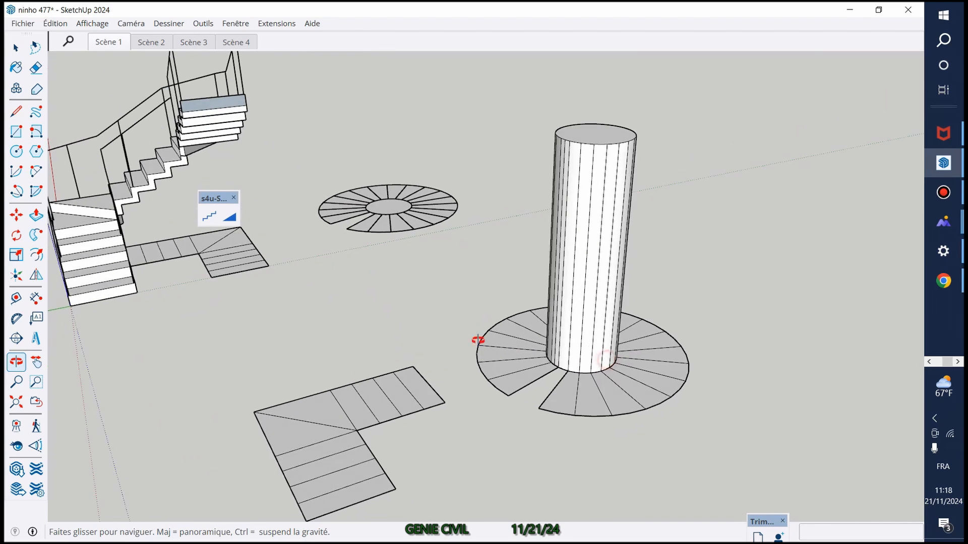
click(15, 48)
middle_drag(446, 275, 578, 371)
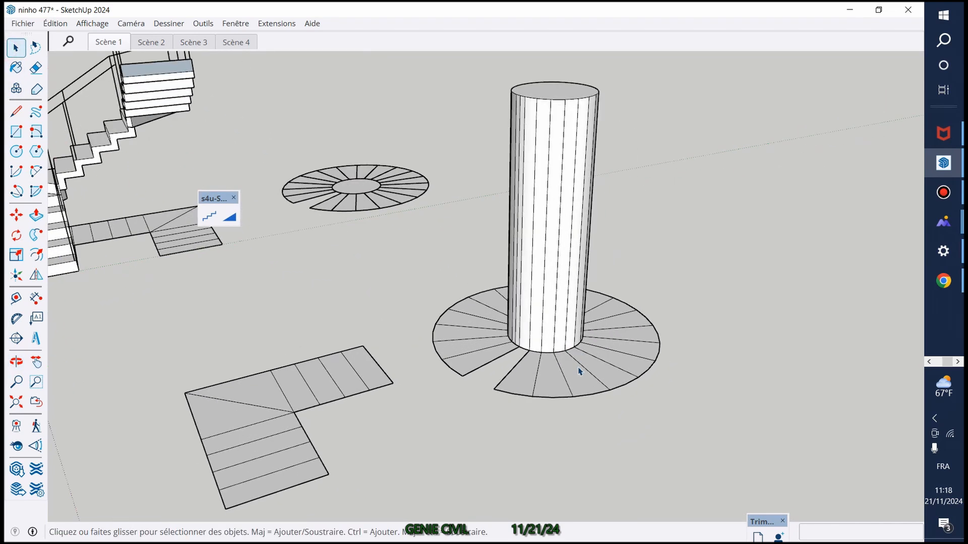
click(579, 372)
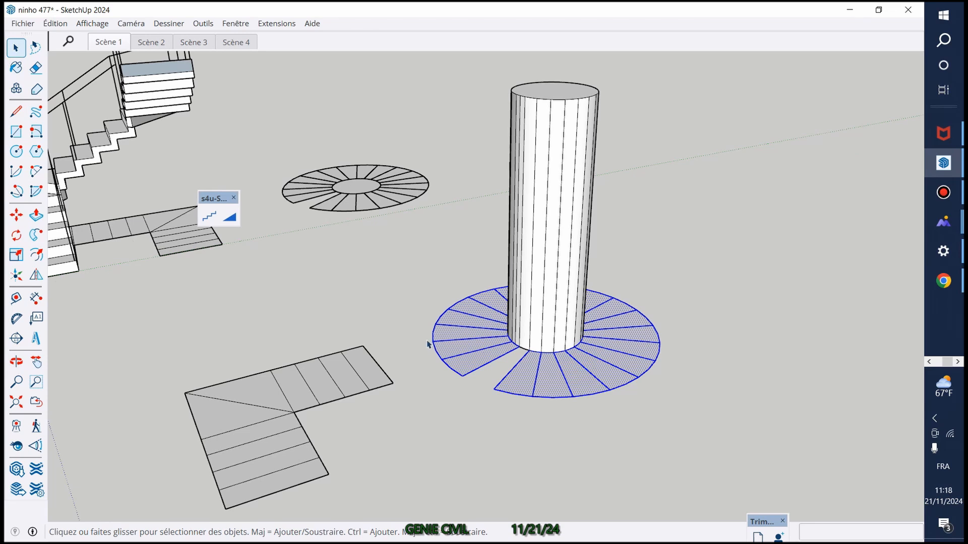
Start the s4u stair tool on the circular plan around the column and set its raise to 15 cm.
click(209, 217)
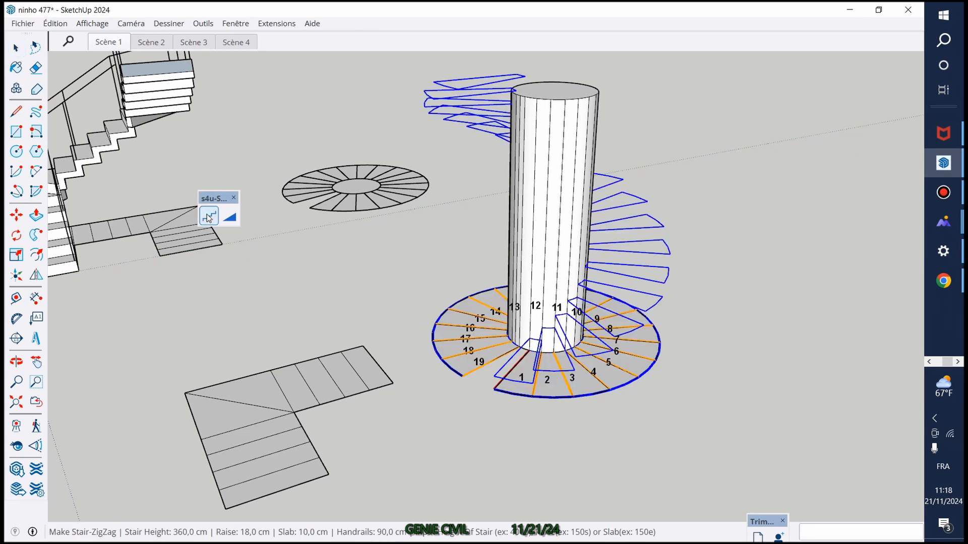
scroll(343, 295, down, 2)
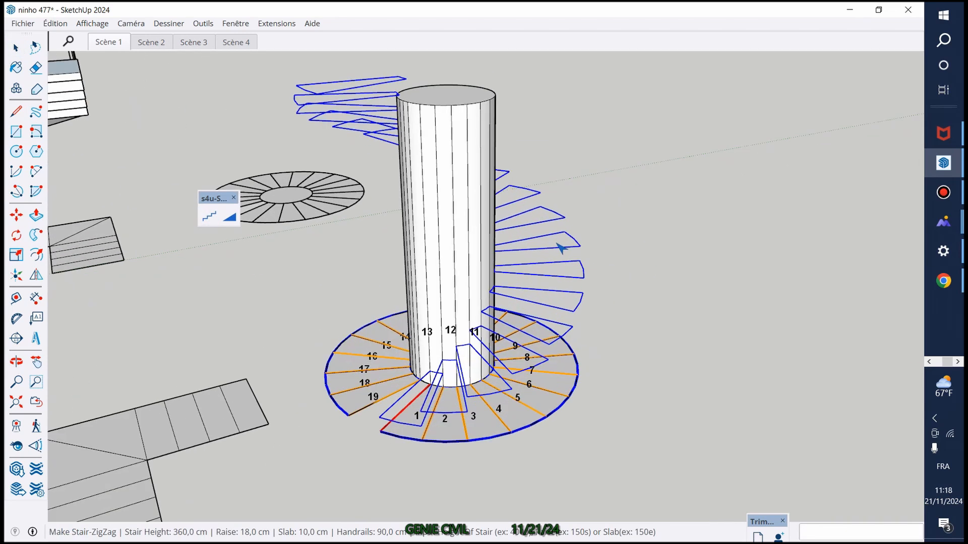
scroll(570, 248, up, 3)
click(553, 247)
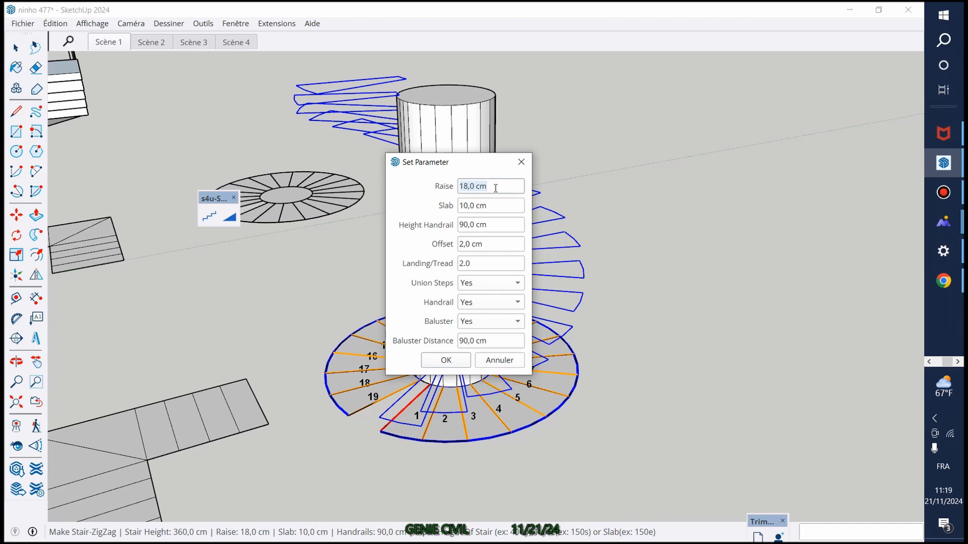
key(BackSpace)
text(15)
click(494, 209)
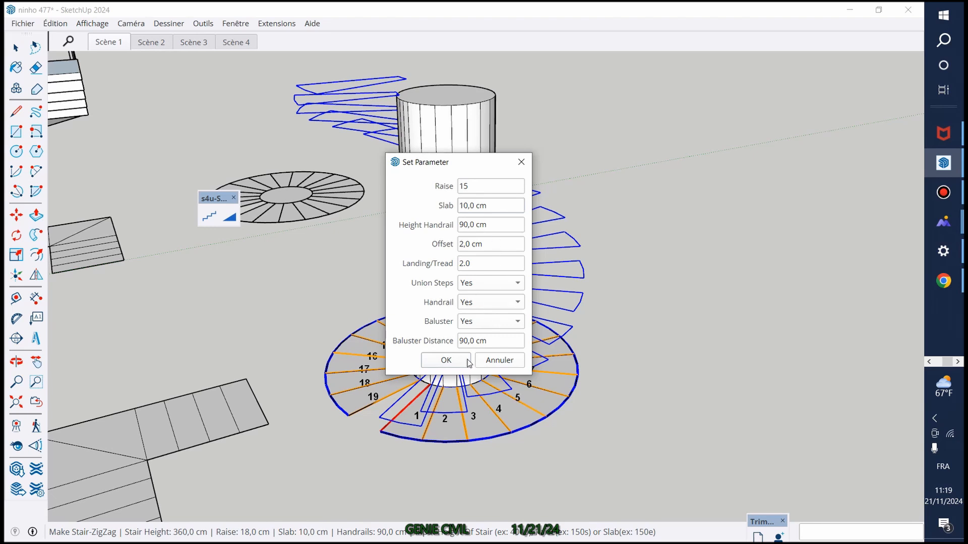
click(445, 360)
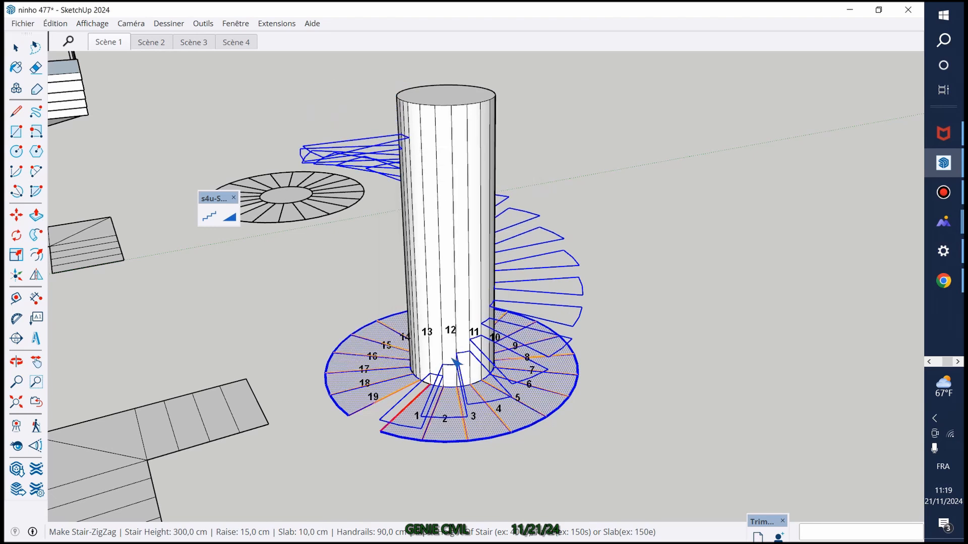
Generate the spiral staircase around the column as a Stair-Extrude type.
right_click(531, 289)
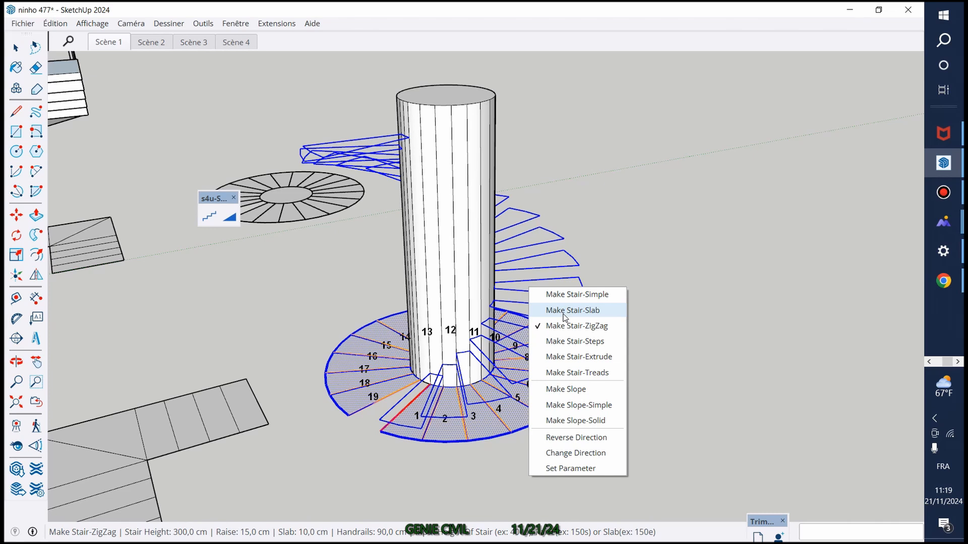
click(594, 359)
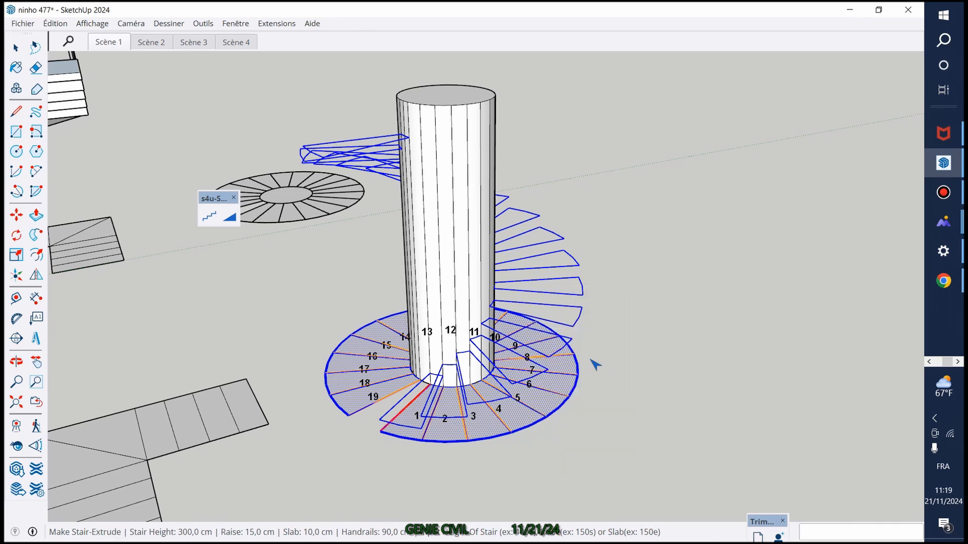
click(595, 365)
Inspect the extruded spiral staircase around the column from several angles and from above.
scroll(609, 361, down, 1)
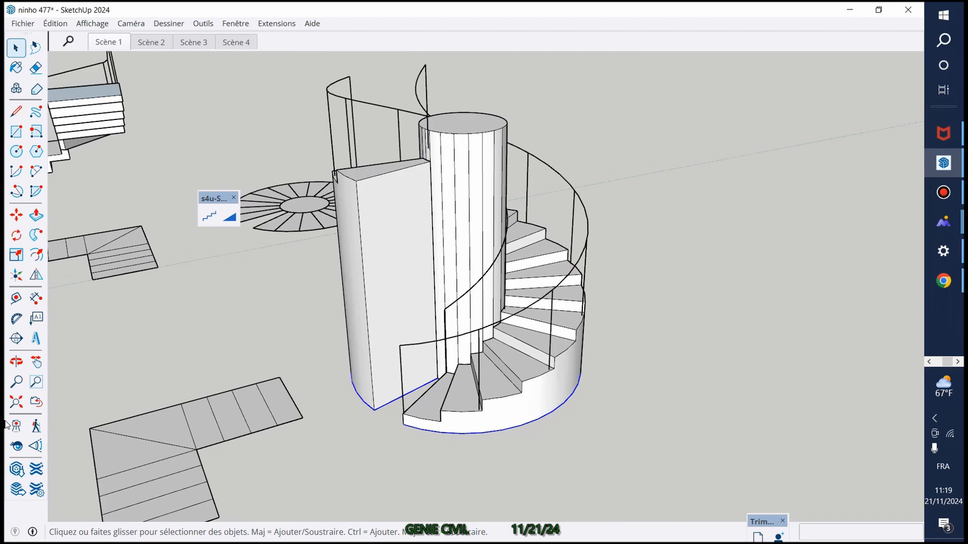
click(15, 363)
scroll(485, 313, up, 2)
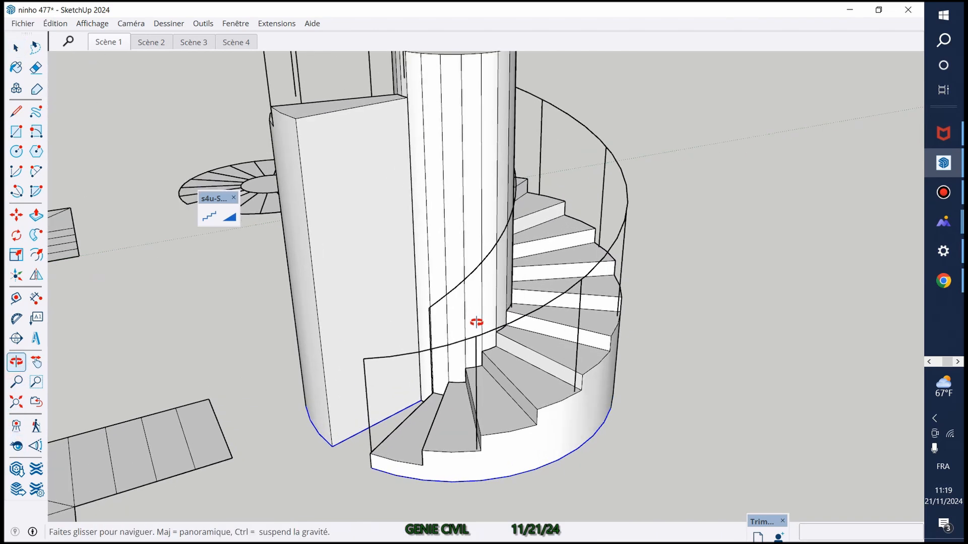
drag(477, 322, 330, 359)
scroll(460, 360, down, 1)
drag(461, 361, 333, 410)
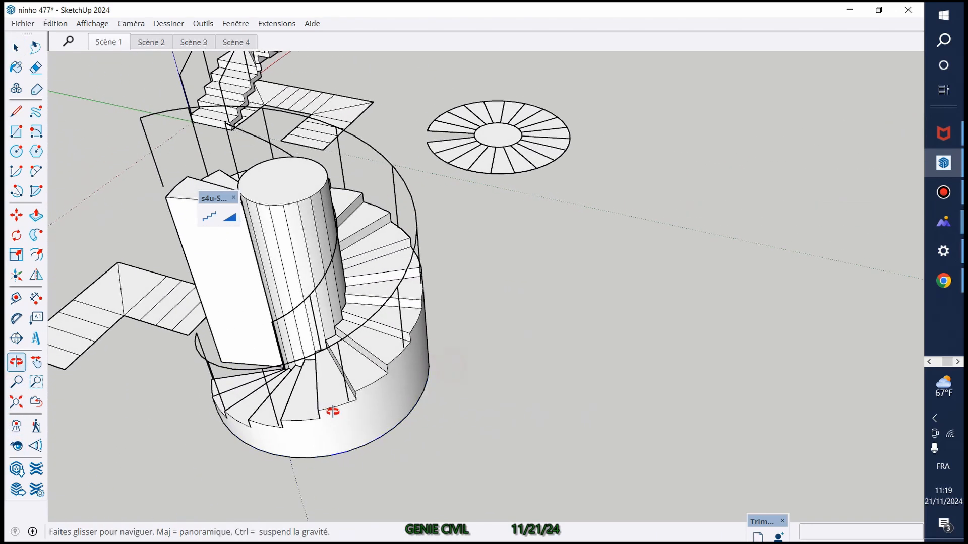
Examine the spiral staircase around the column together with the neighbouring staircase and flat stair plans in a wider view.
scroll(473, 339, down, 1)
drag(474, 338, 409, 289)
scroll(337, 335, up, 1)
scroll(363, 335, down, 3)
scroll(343, 322, up, 2)
scroll(491, 300, down, 3)
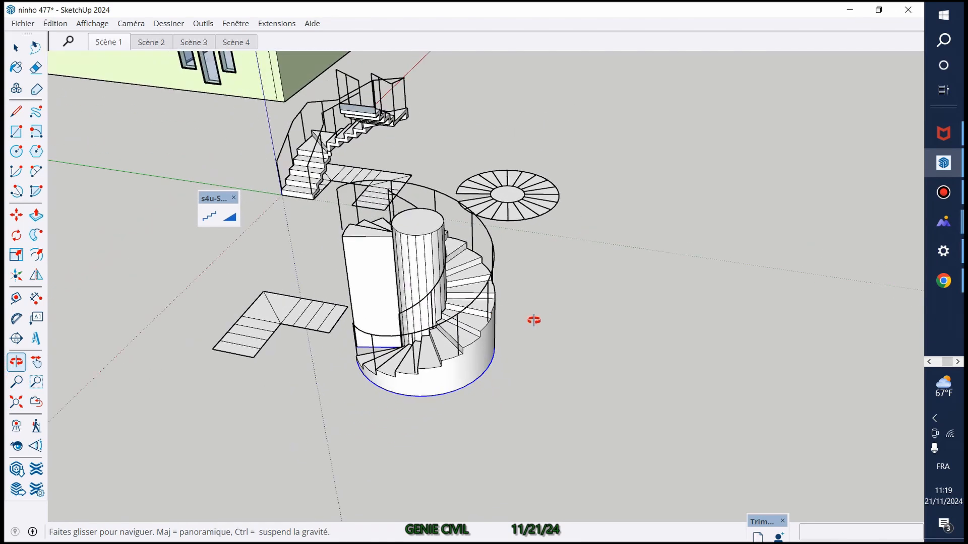
scroll(454, 297, down, 2)
scroll(302, 266, up, 2)
click(210, 216)
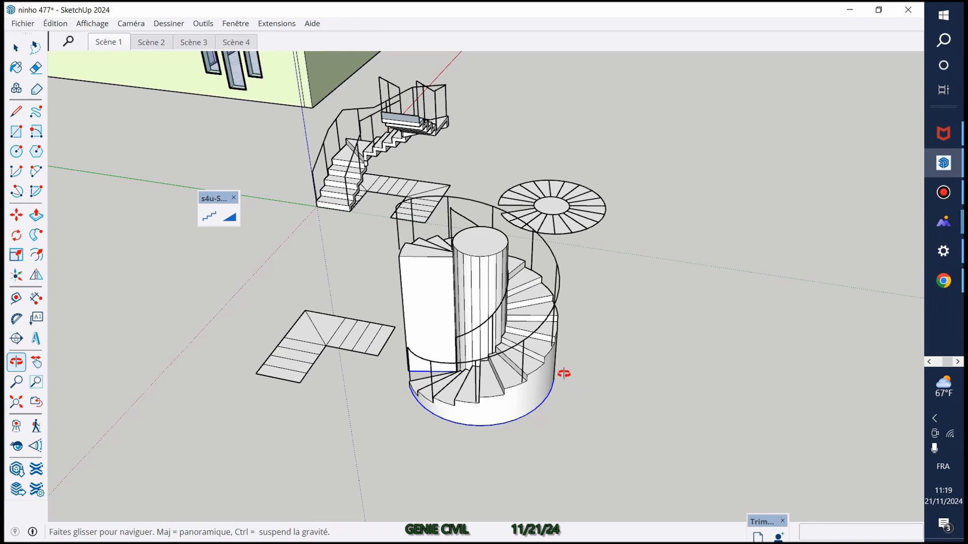
Open the Extension Warehouse at its extension search and close it again.
click(275, 24)
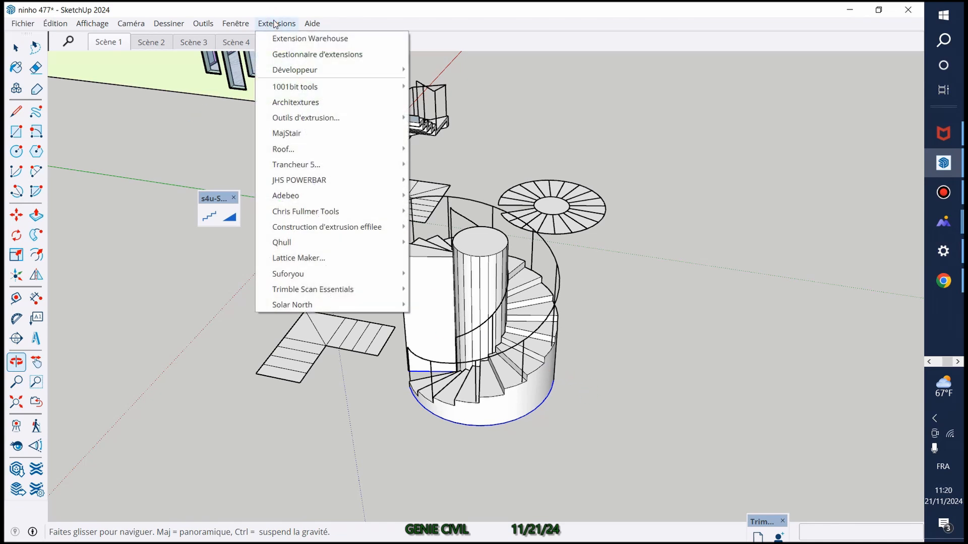
click(289, 43)
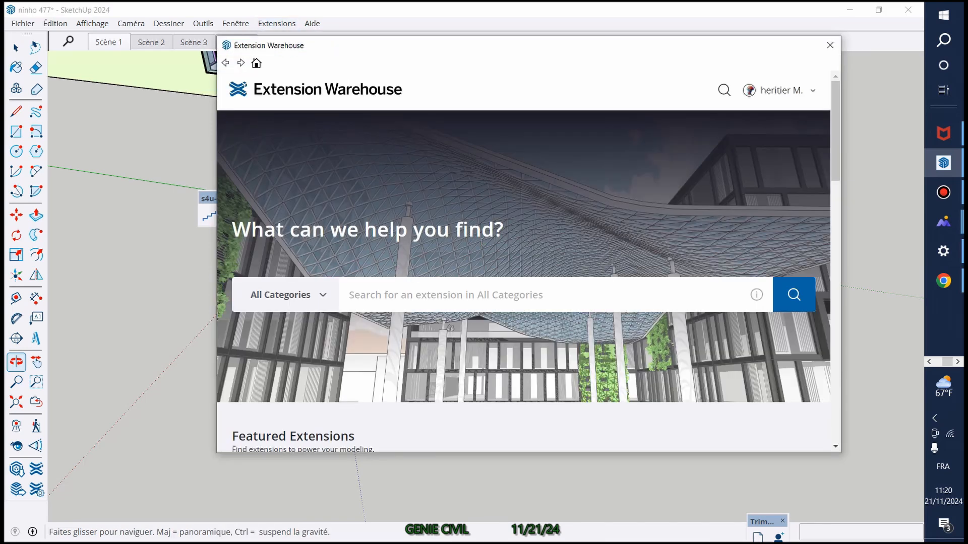
click(430, 300)
click(830, 45)
Switch to Google Chrome, open a browser profile and search Google for sketchucation in a new tab.
mouse_move(944, 165)
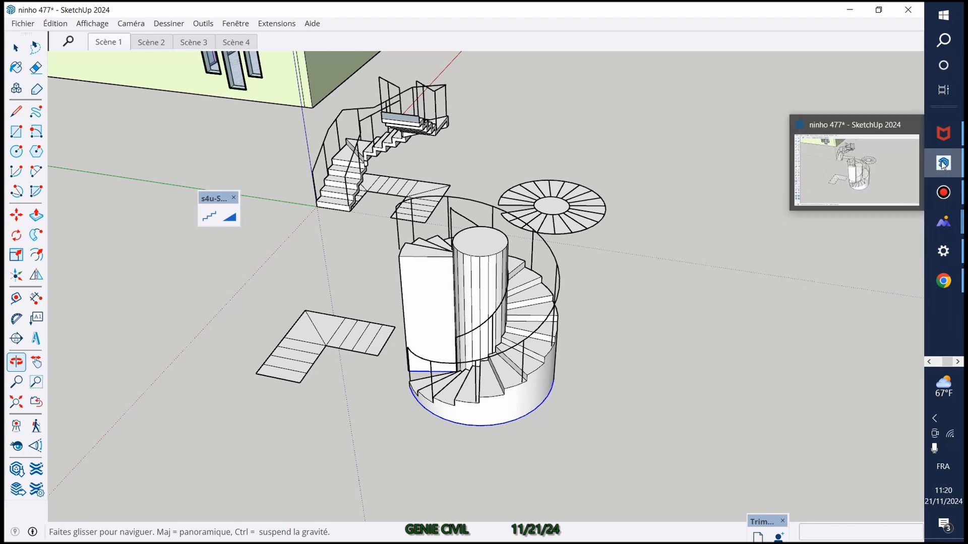
mouse_move(944, 281)
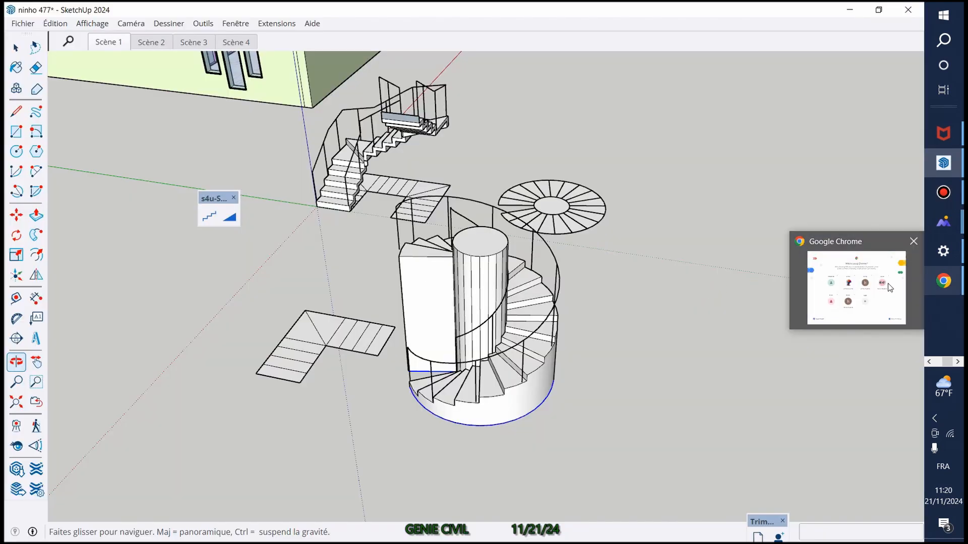
click(887, 283)
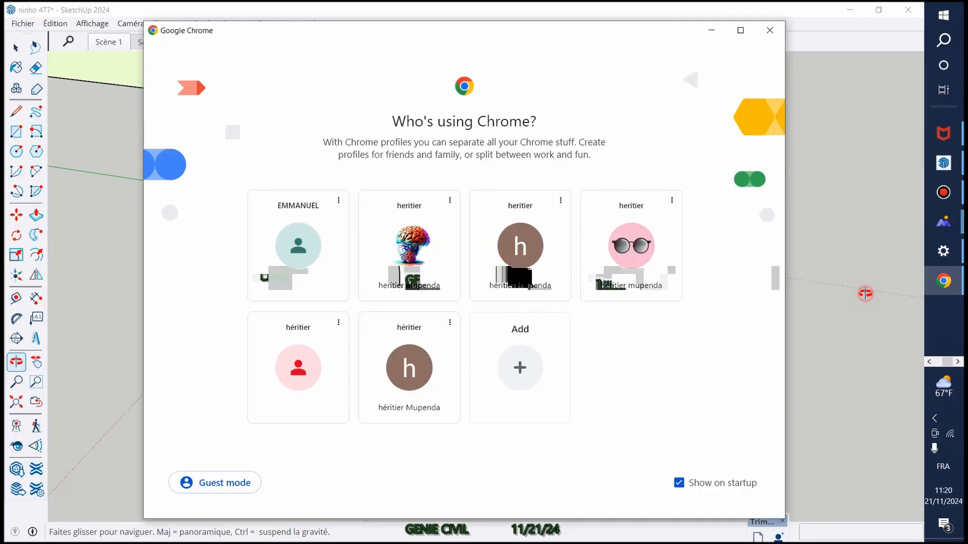
click(428, 295)
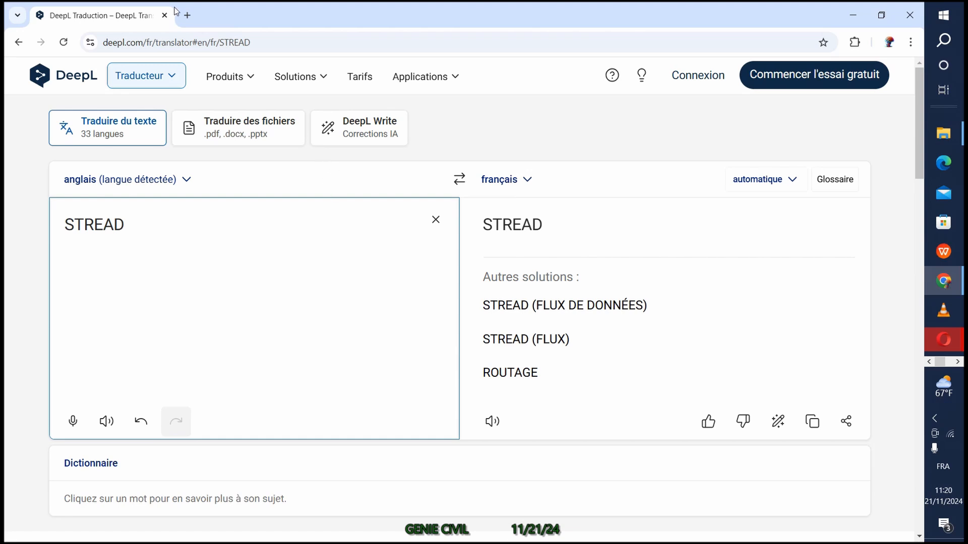
click(187, 16)
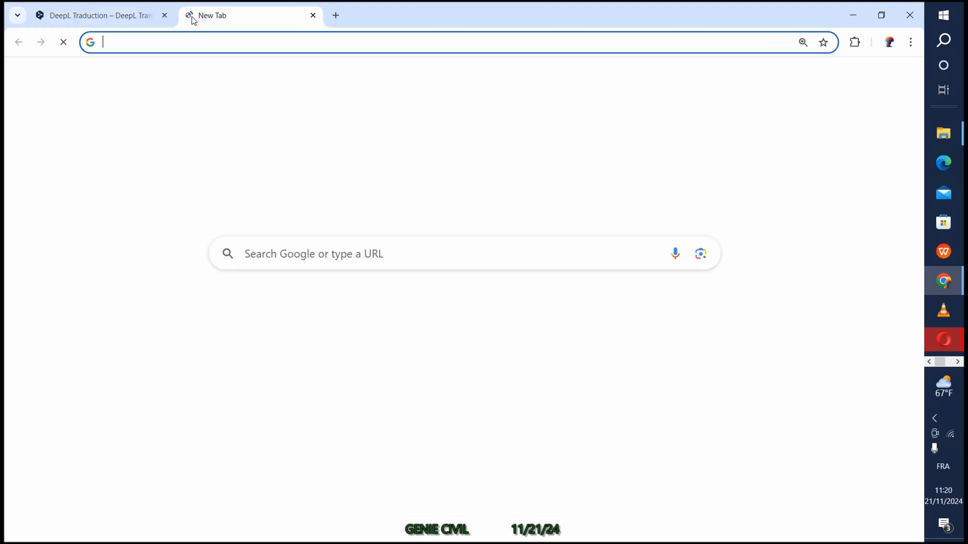
click(293, 255)
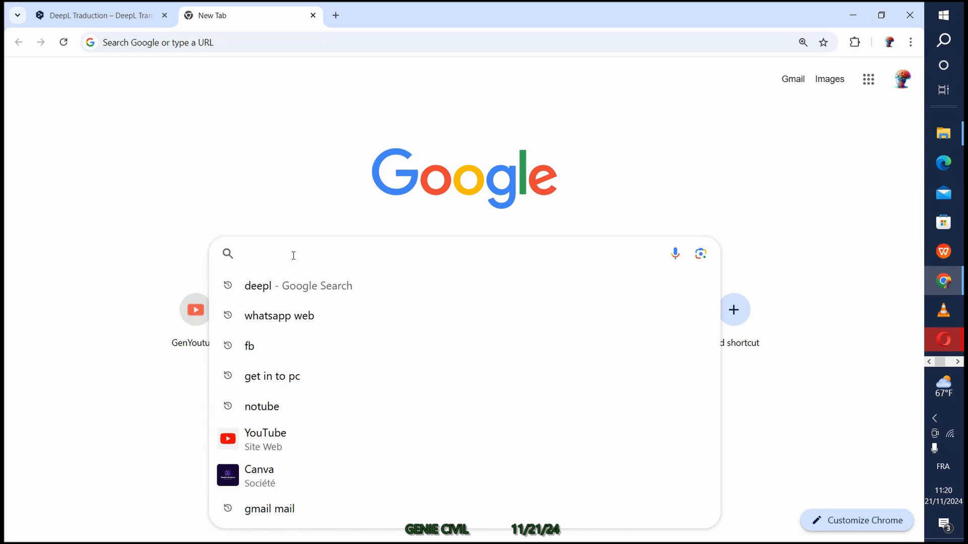
text(S)
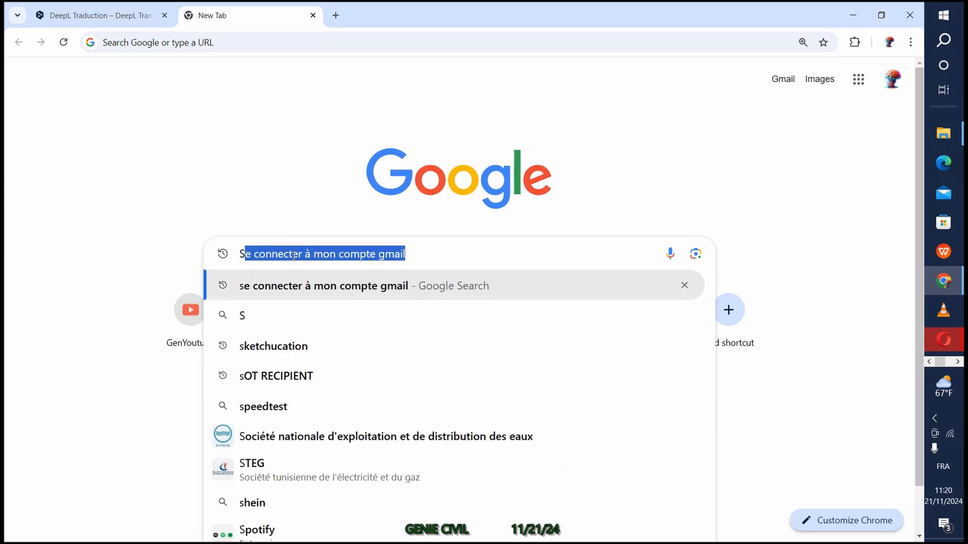
text(K)
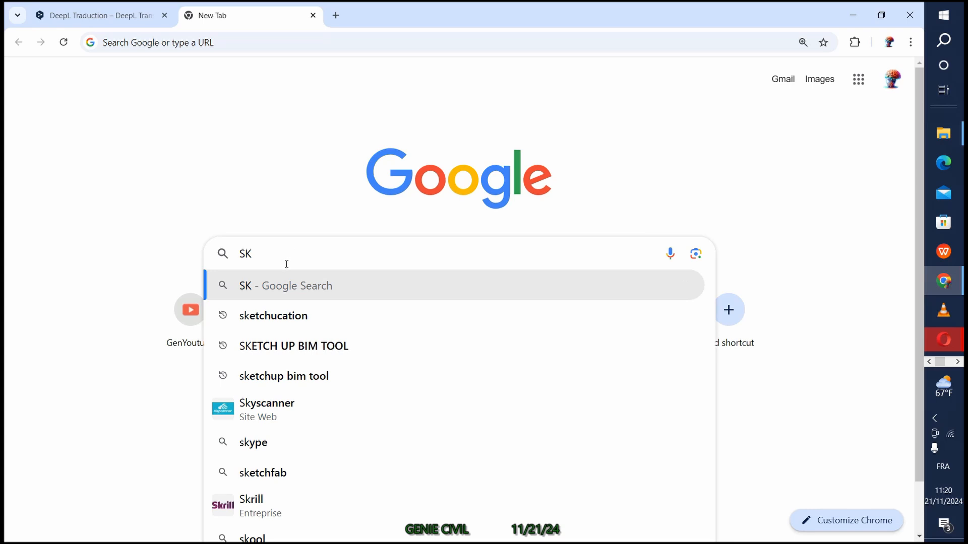
click(285, 314)
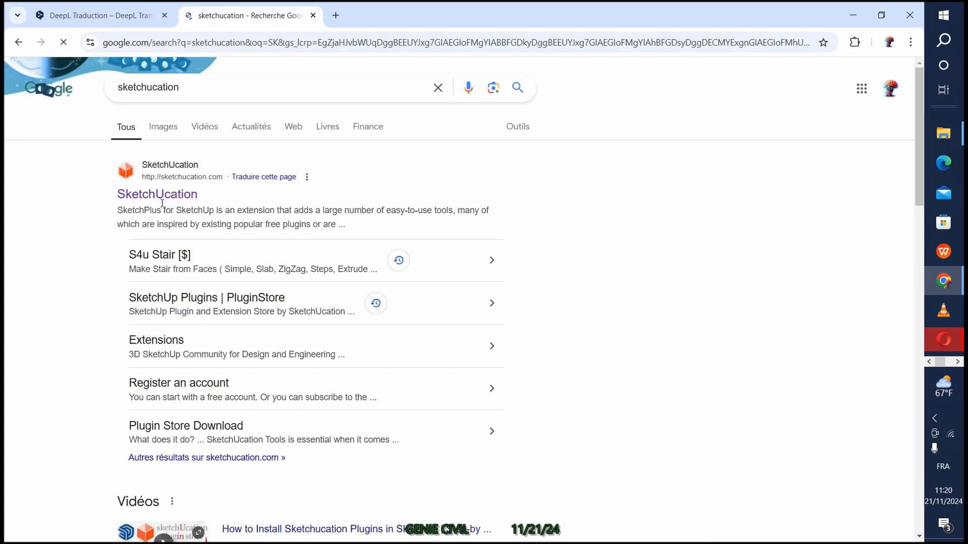
Open the SketchUcation website and log in with the account's username and password.
click(173, 177)
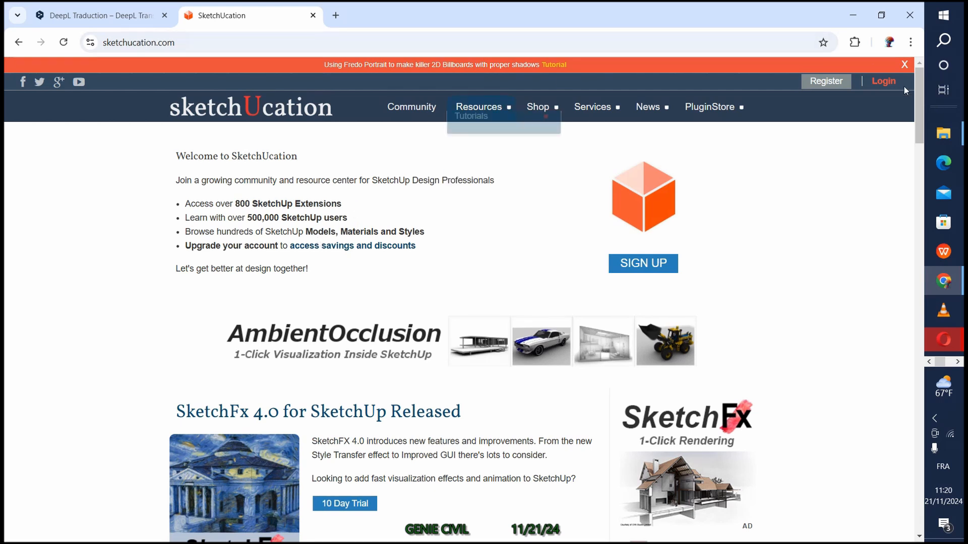
click(884, 81)
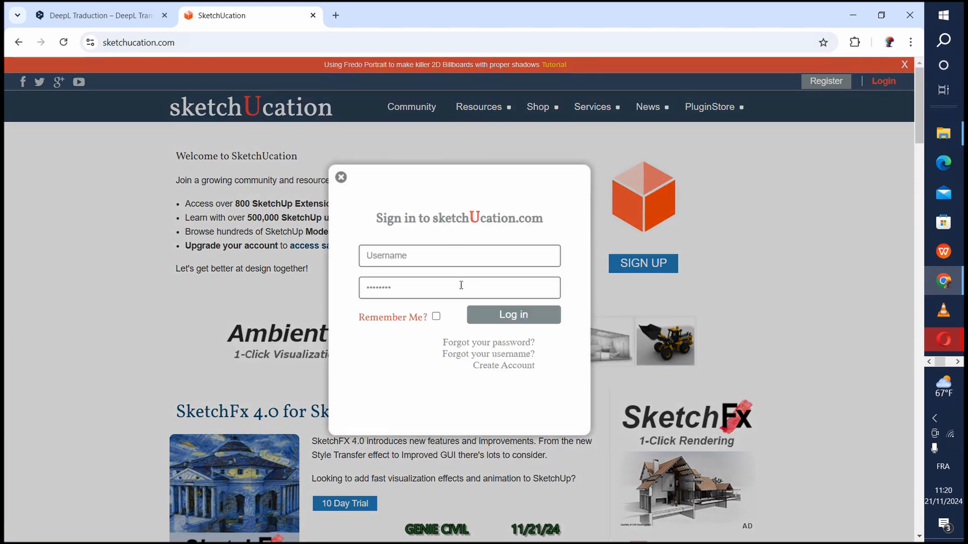
click(510, 317)
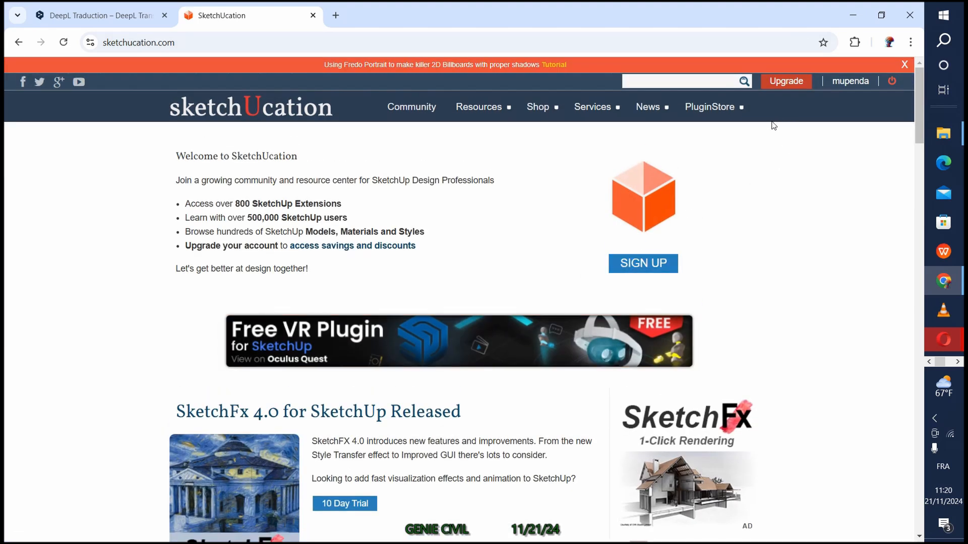
Search the SketchUcation PluginStore for S4U and look through the listed SuforYou plugins.
click(717, 111)
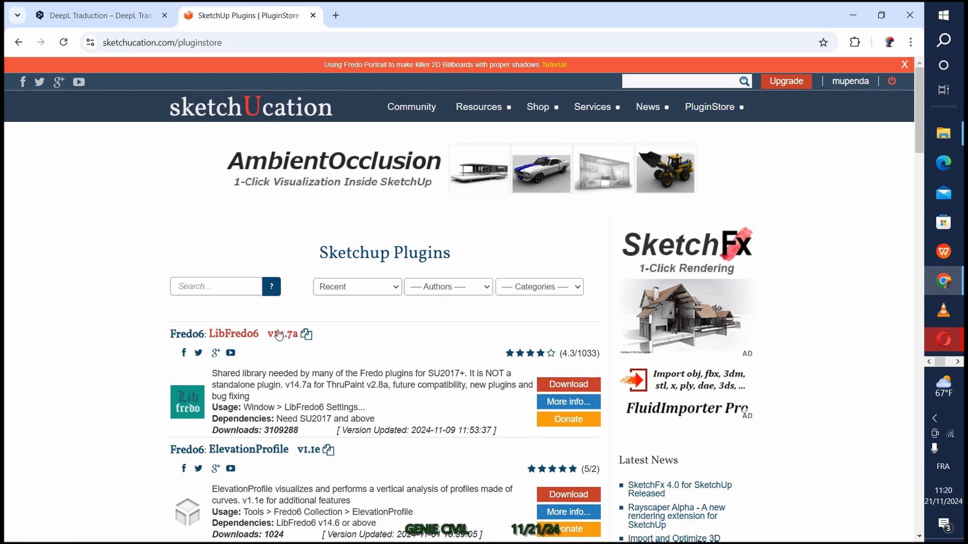
click(215, 288)
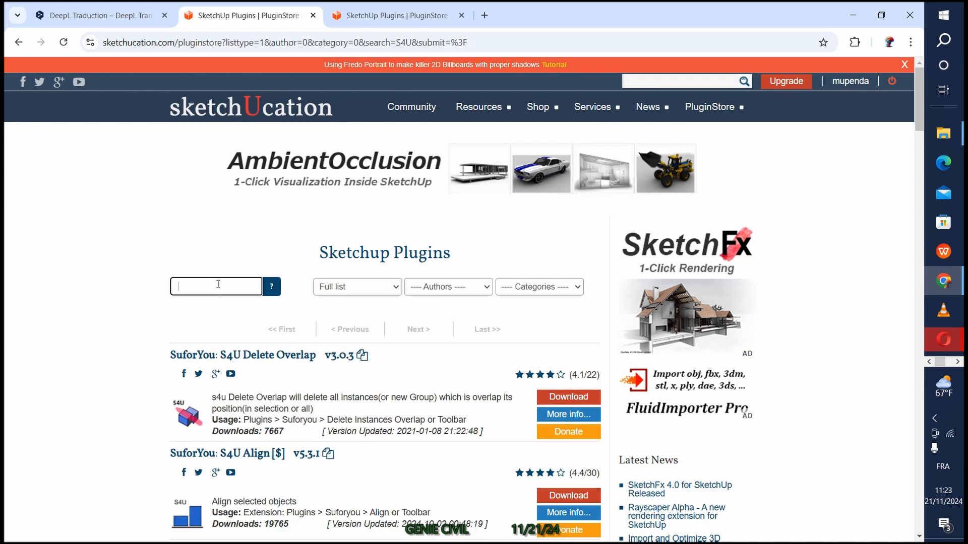
scroll(218, 284, down, 10)
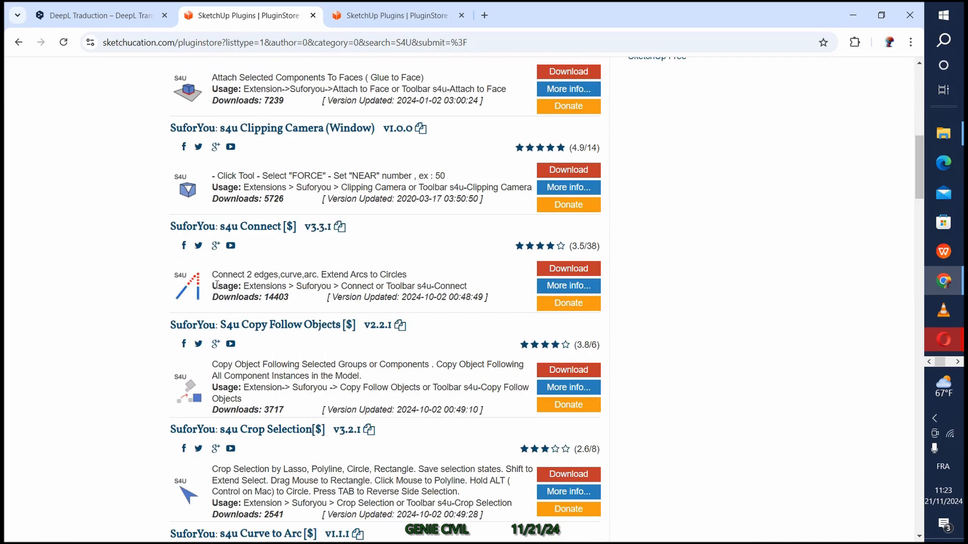
scroll(509, 145, up, 10)
Search Google for "telecharger s4u stair" in a new tab and open the SketchUcation page of s4u Stair.
click(484, 15)
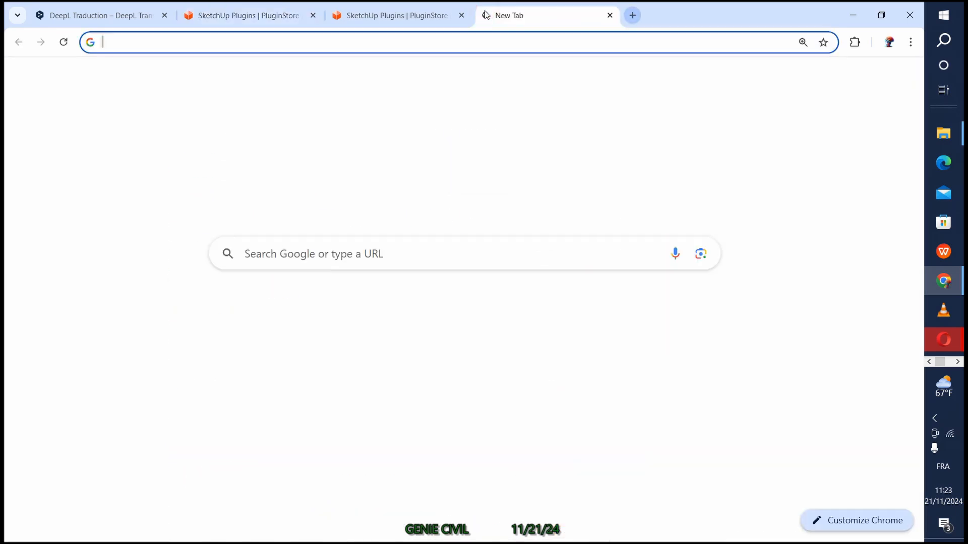
click(353, 257)
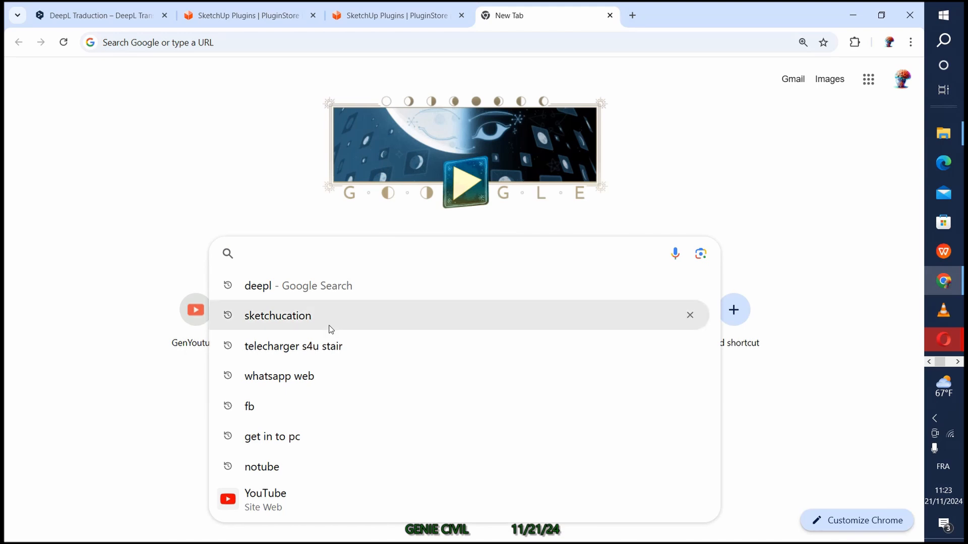
click(322, 348)
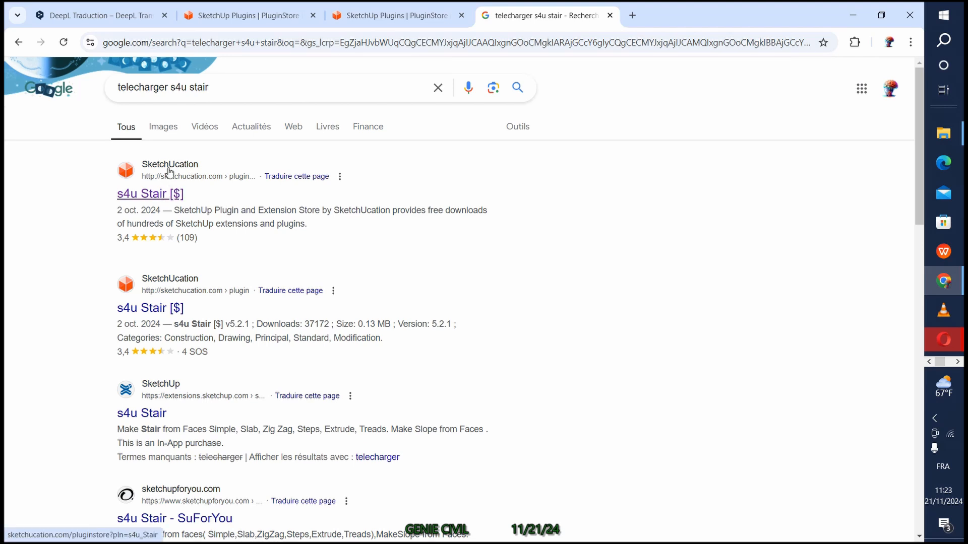
click(169, 168)
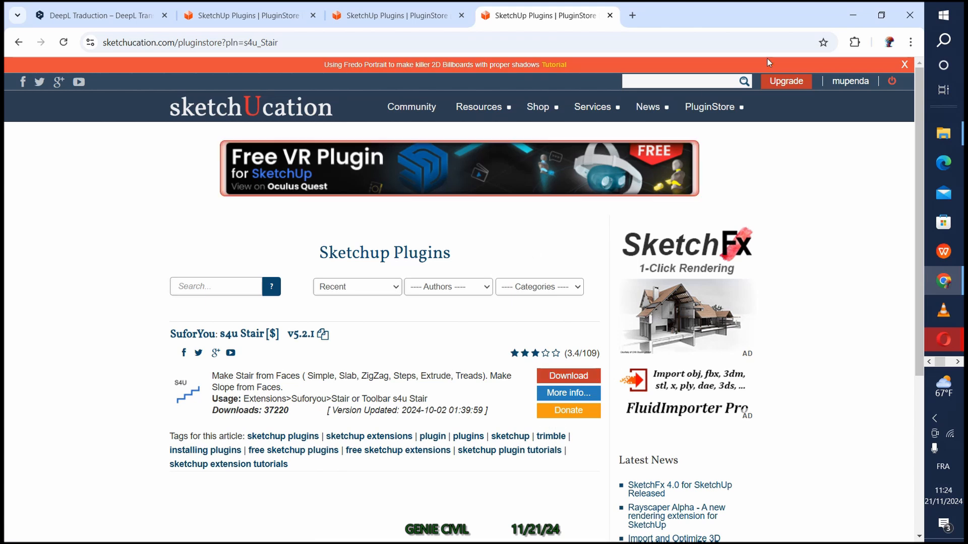
Switch back to SketchUp and examine the finished staircases and the remaining flat stair plans from several angles and distances.
click(849, 16)
drag(537, 193, 524, 218)
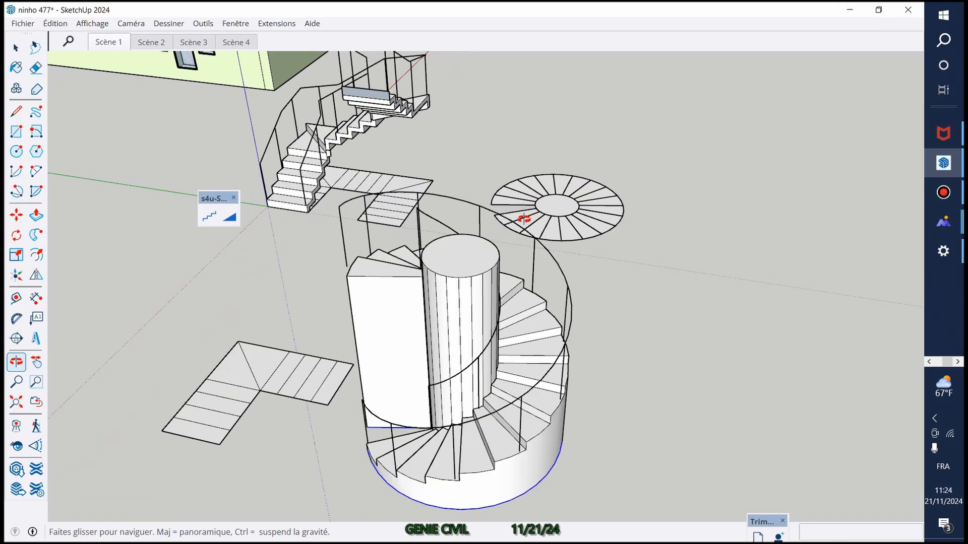
scroll(524, 218, down, 6)
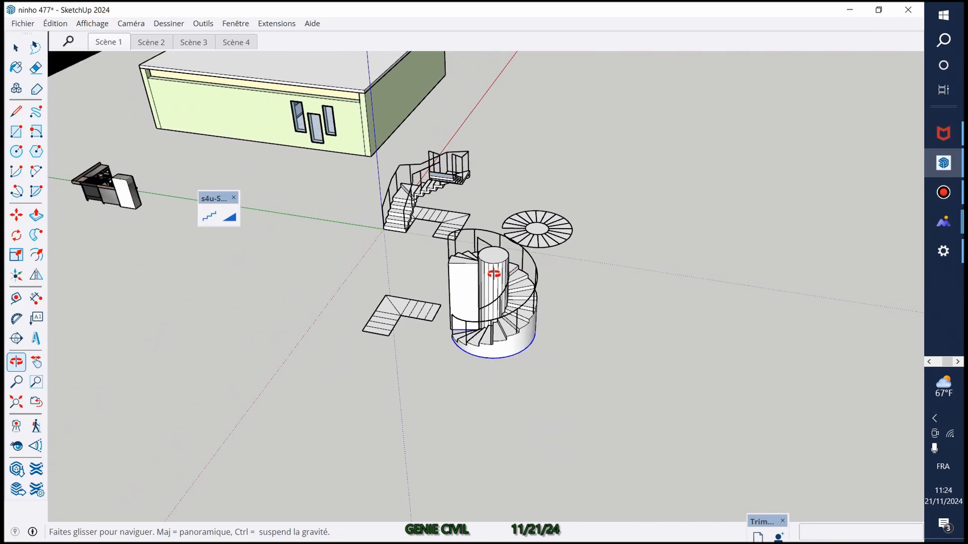
drag(494, 273, 486, 190)
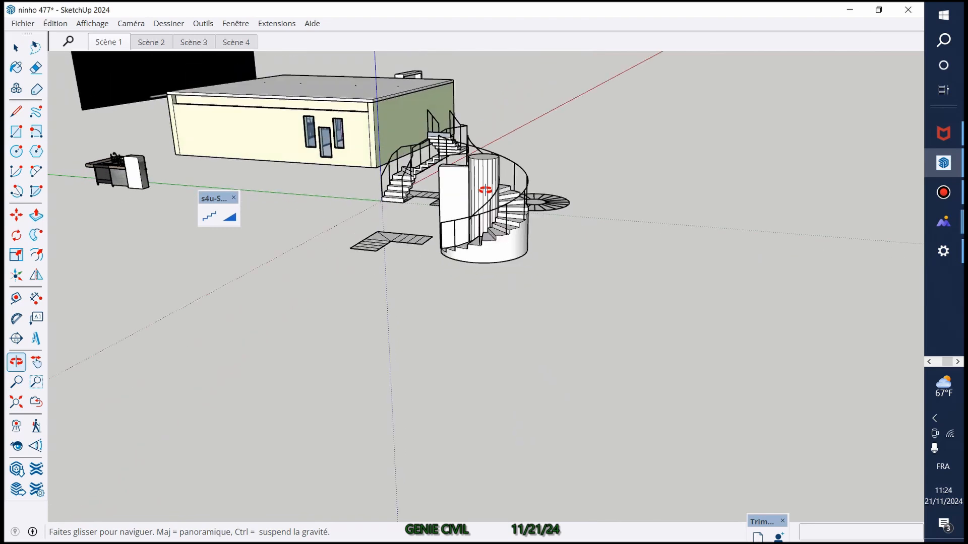
scroll(452, 180, up, 2)
scroll(461, 207, down, 2)
scroll(435, 173, up, 4)
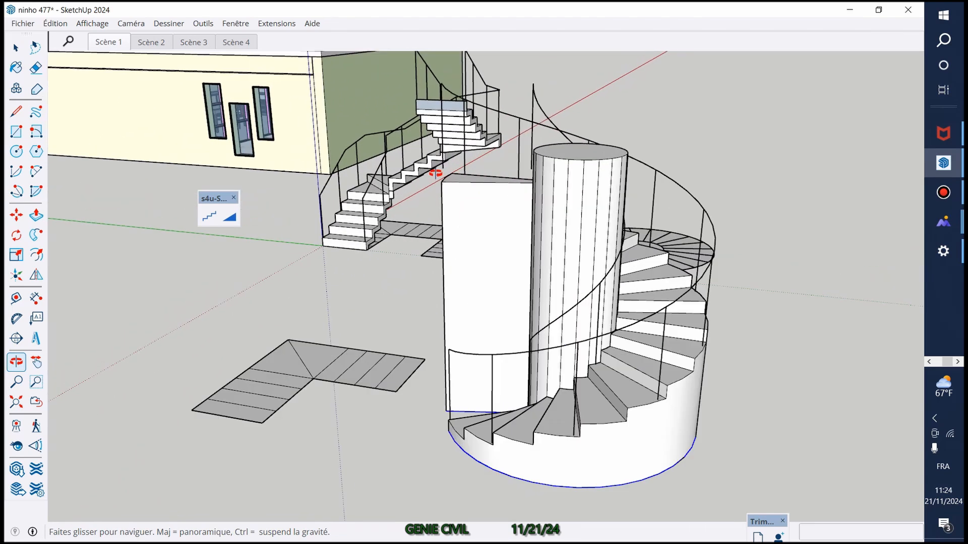
scroll(491, 222, down, 1)
scroll(522, 259, down, 1)
scroll(529, 252, down, 1)
scroll(535, 255, down, 1)
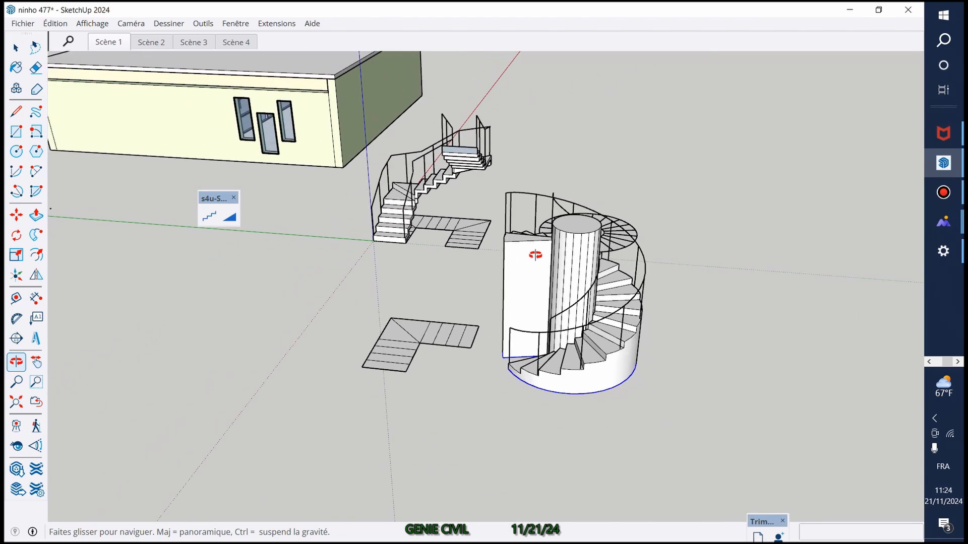